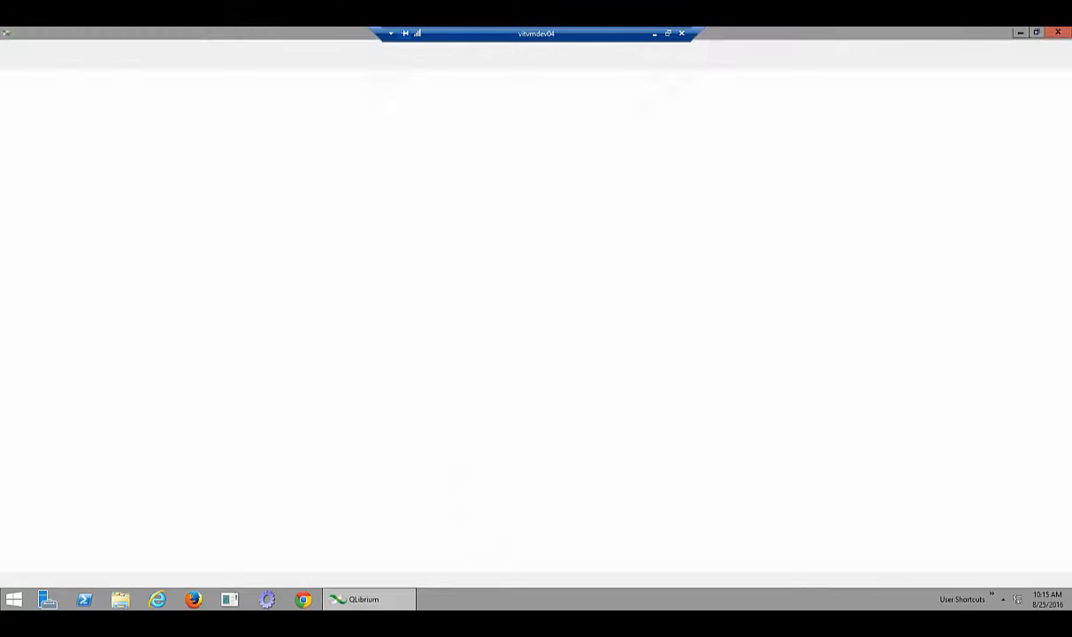
# Load ExpenseClaims from Project Management and open AddExpenseCategory from the Solution tree
pyautogui.click(495, 296)
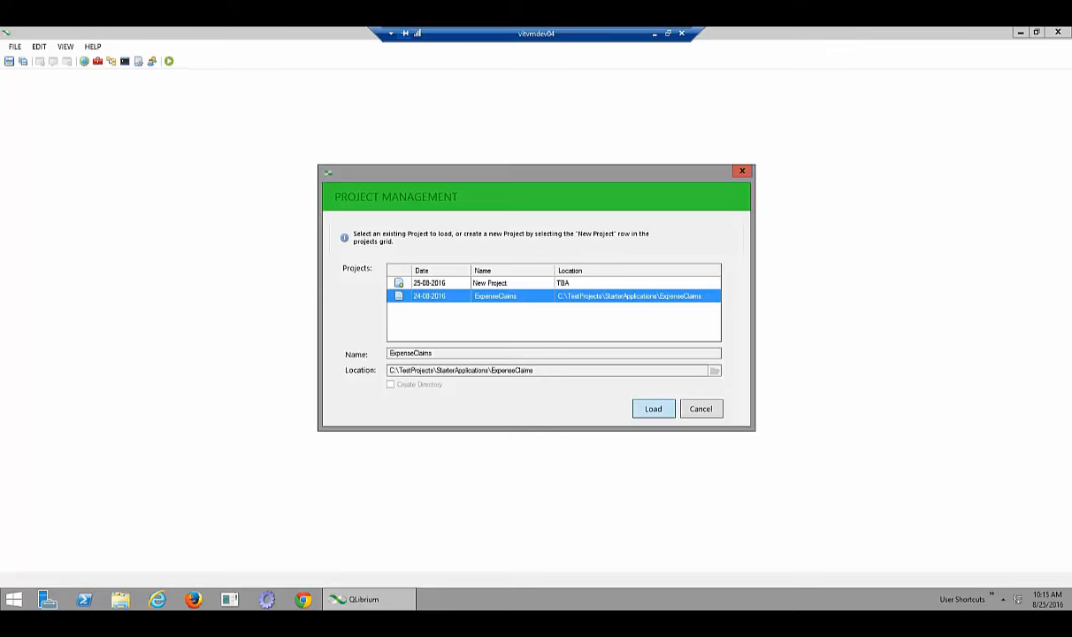
pyautogui.click(652, 409)
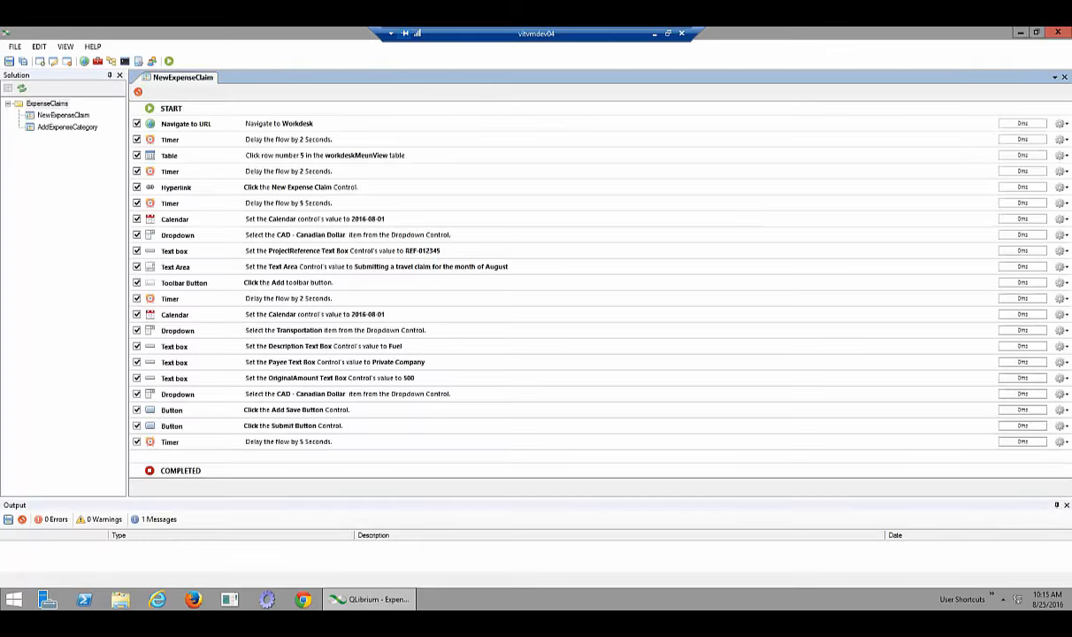
pyautogui.click(67, 127)
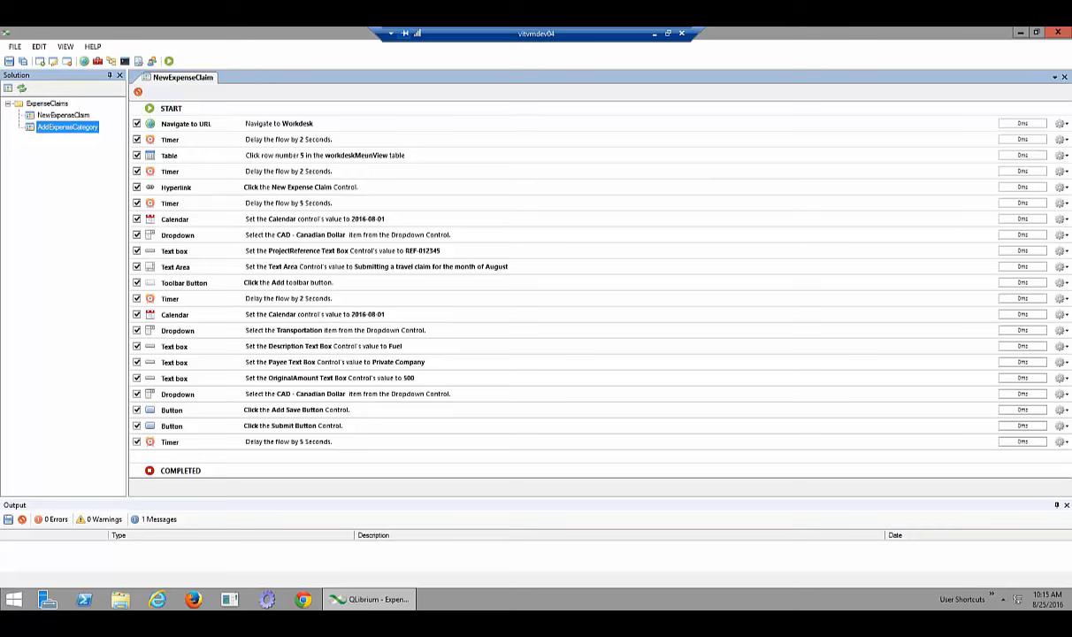
pyautogui.doubleClick(67, 127)
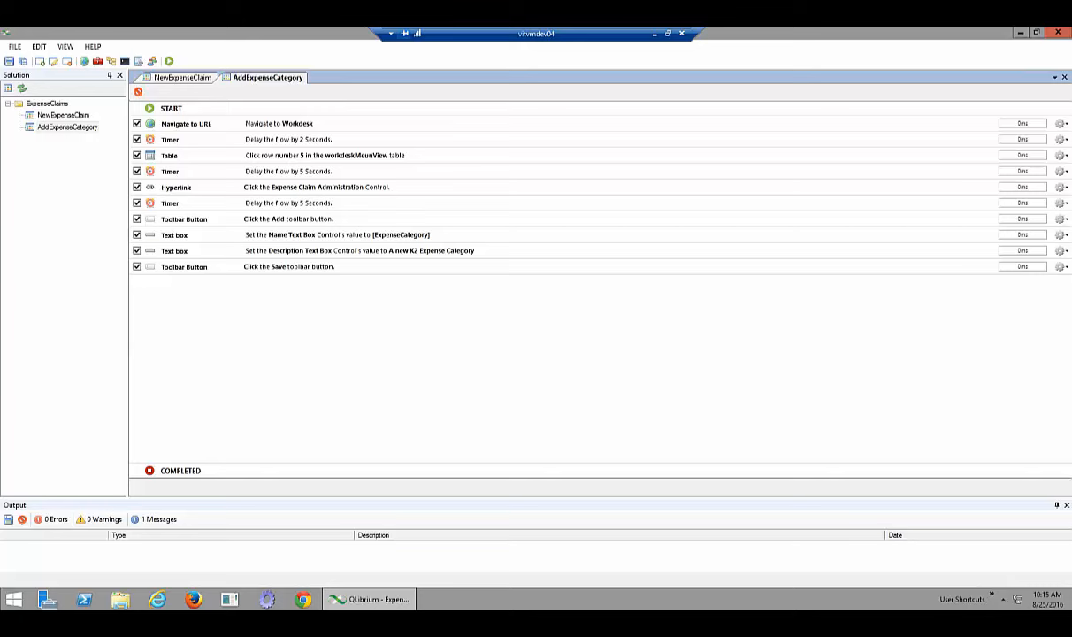
# Edit the ExpenseCategory custom data field, replacing 'Unknown' with 'Other' in its default value
pyautogui.click(138, 61)
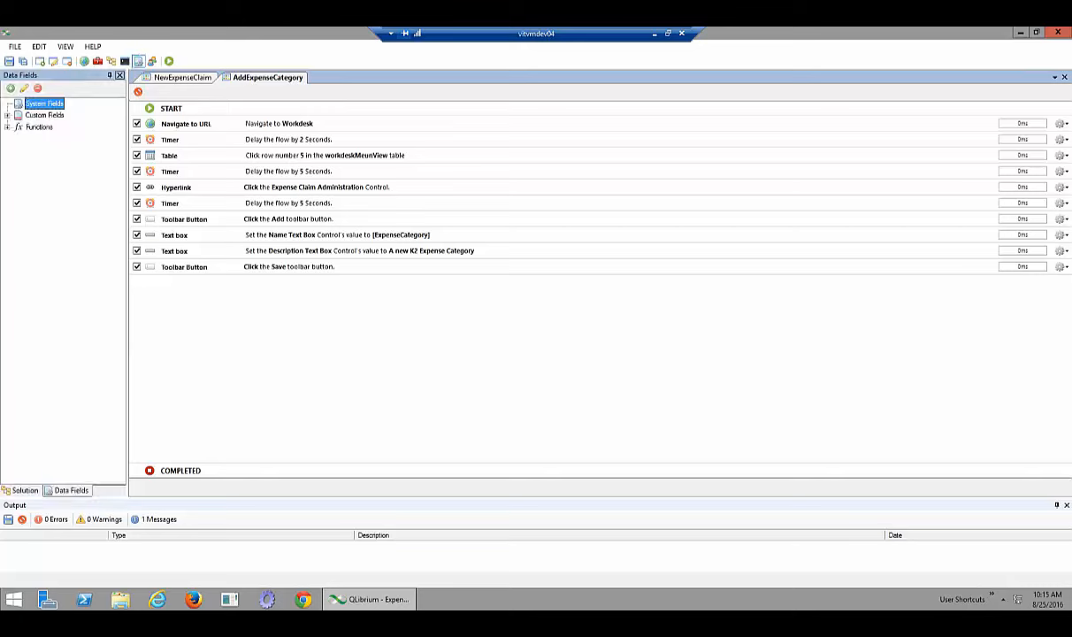
pyautogui.click(7, 115)
pyautogui.click(61, 127)
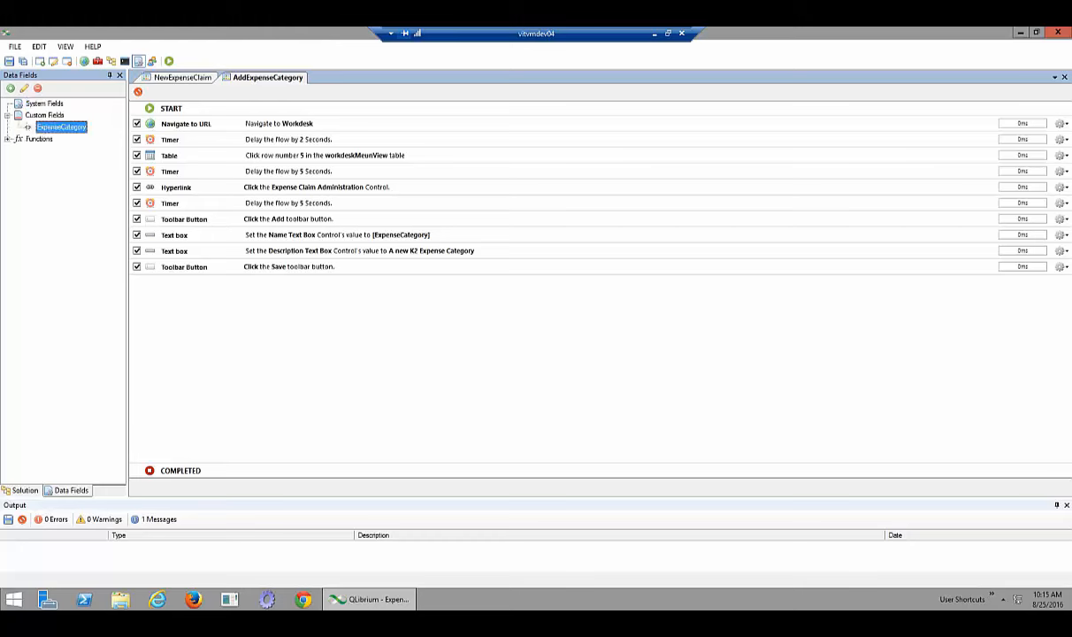
pyautogui.click(24, 88)
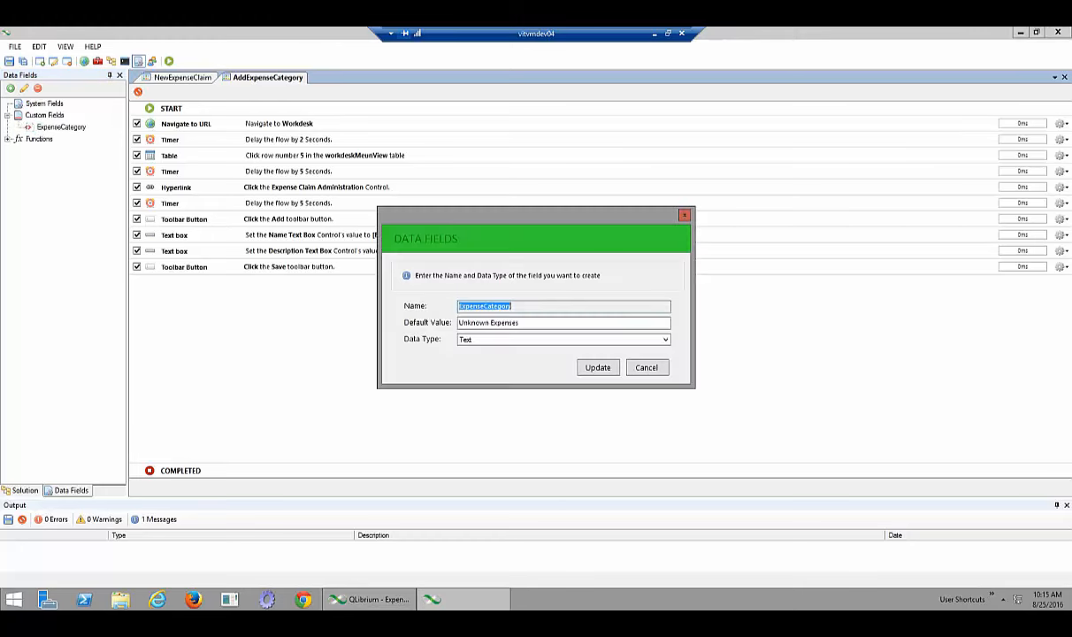
pyautogui.doubleClick(474, 323)
pyautogui.write('Other')
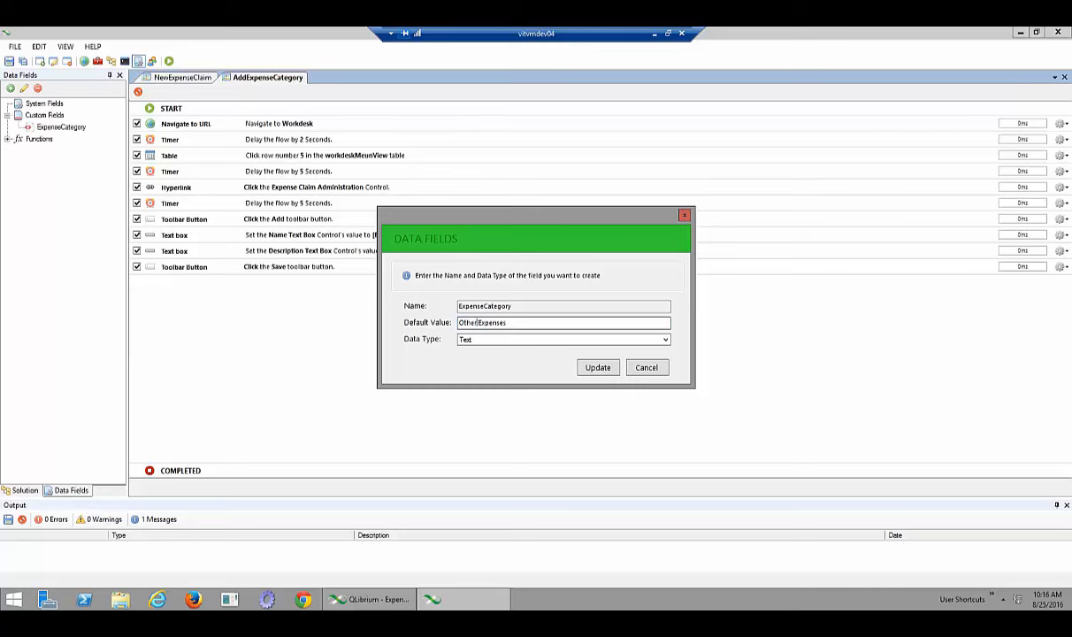
pyautogui.press('Return')
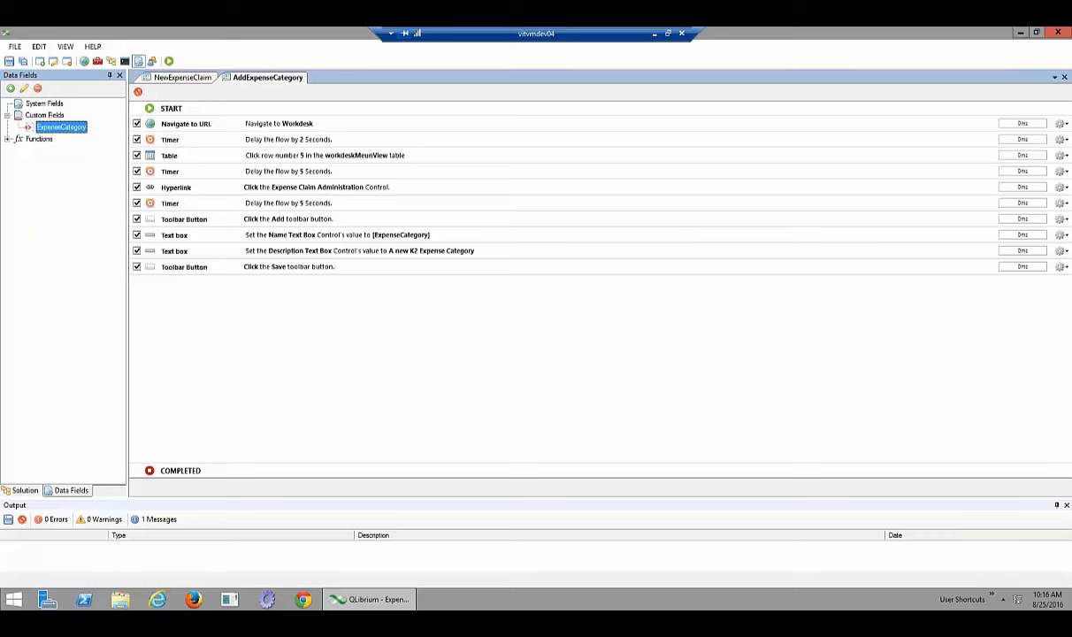
# Show the Toolbox with its General, Controls and K2 Tools groups expanded
pyautogui.click(97, 61)
pyautogui.click(27, 87)
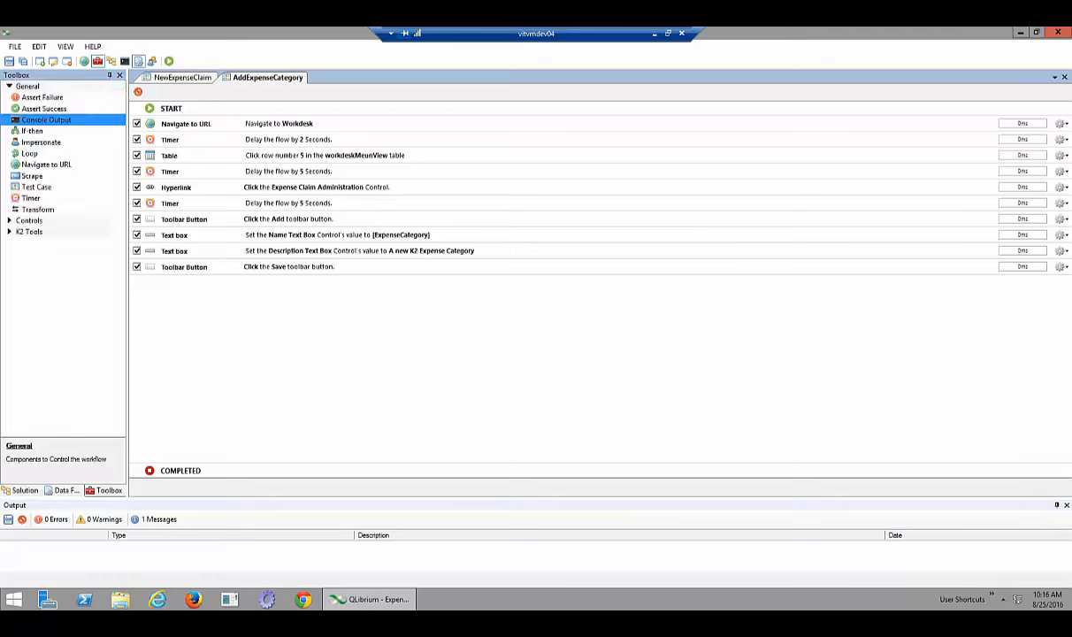
pyautogui.click(28, 220)
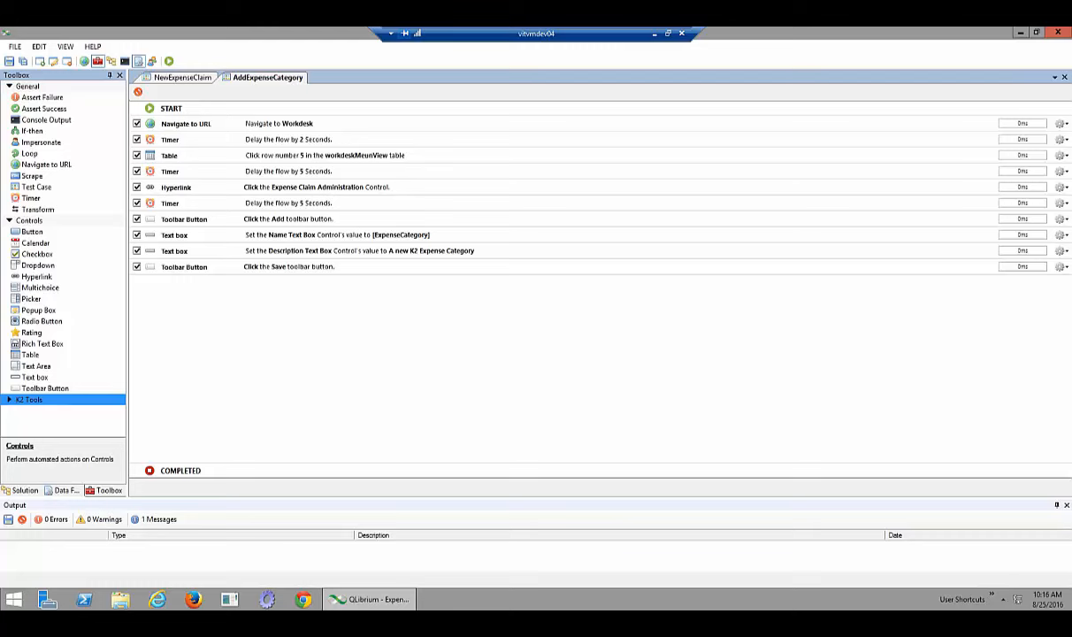
pyautogui.click(28, 400)
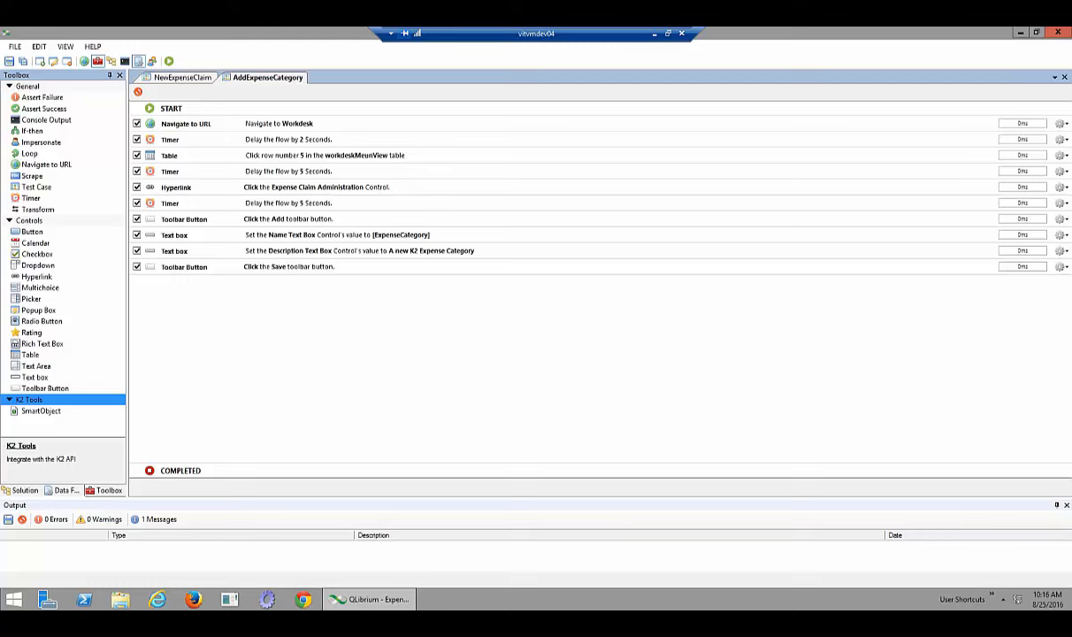
# Drag a SmartObject step onto the end of the flow and accept the K2 connection
pyautogui.click(40, 412)
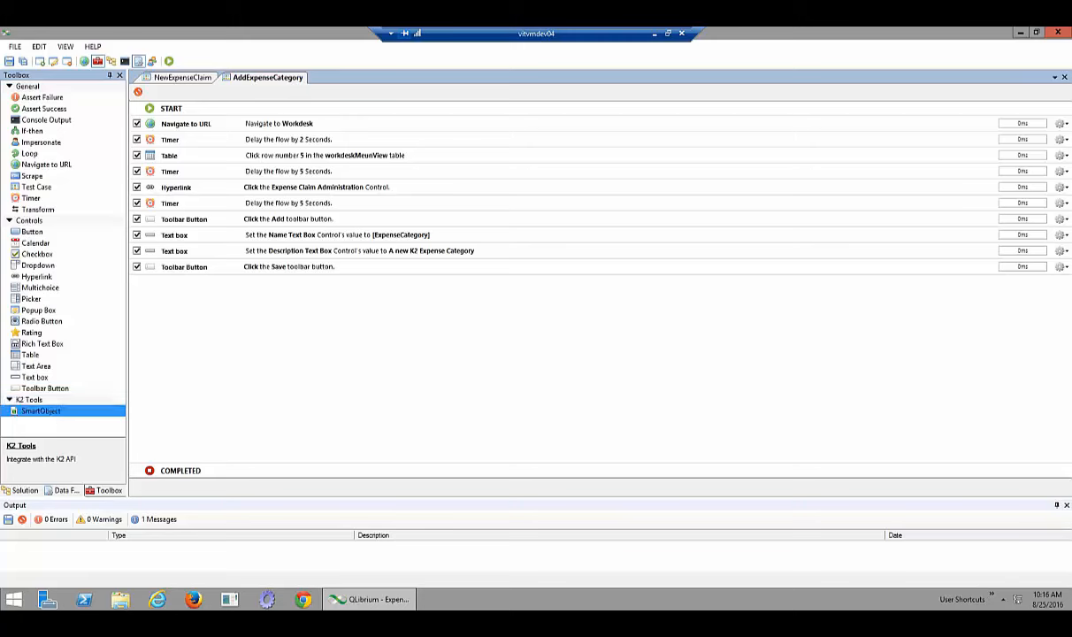
pyautogui.moveTo(41, 411); pyautogui.dragTo(566, 282)
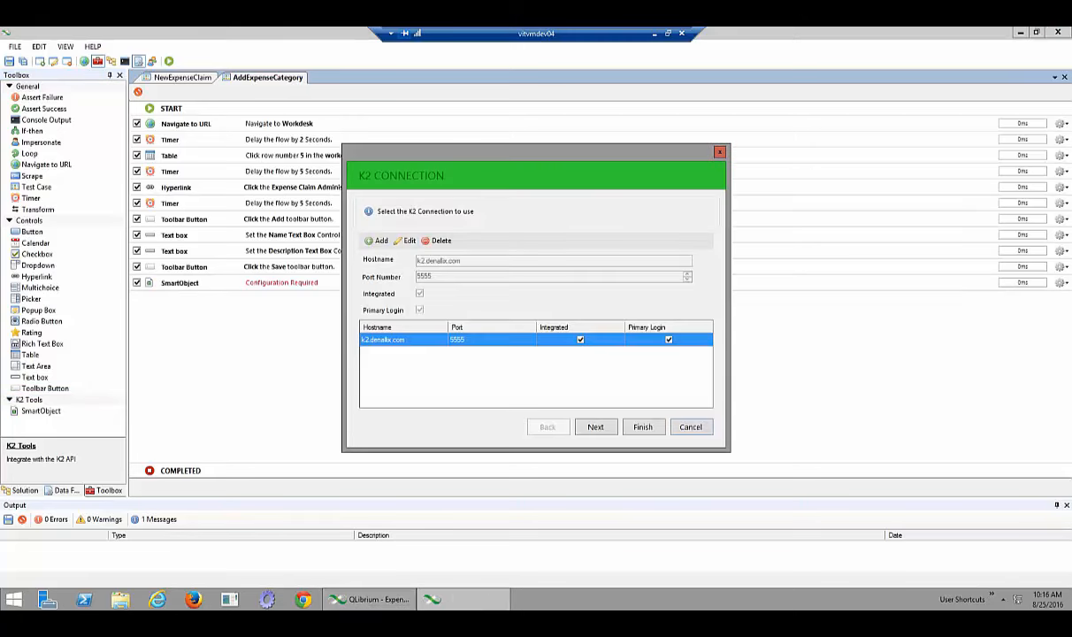
pyautogui.click(595, 427)
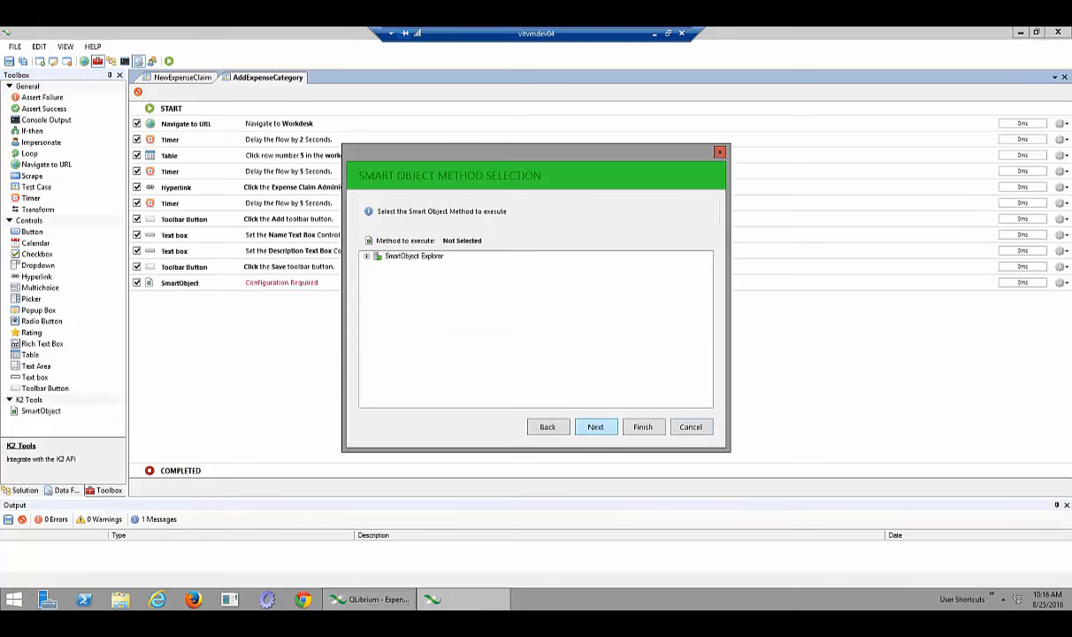
# Choose Expense Claim Category's Get List method under K2 Application Accelerators > Expense Claim > Administration
pyautogui.click(367, 257)
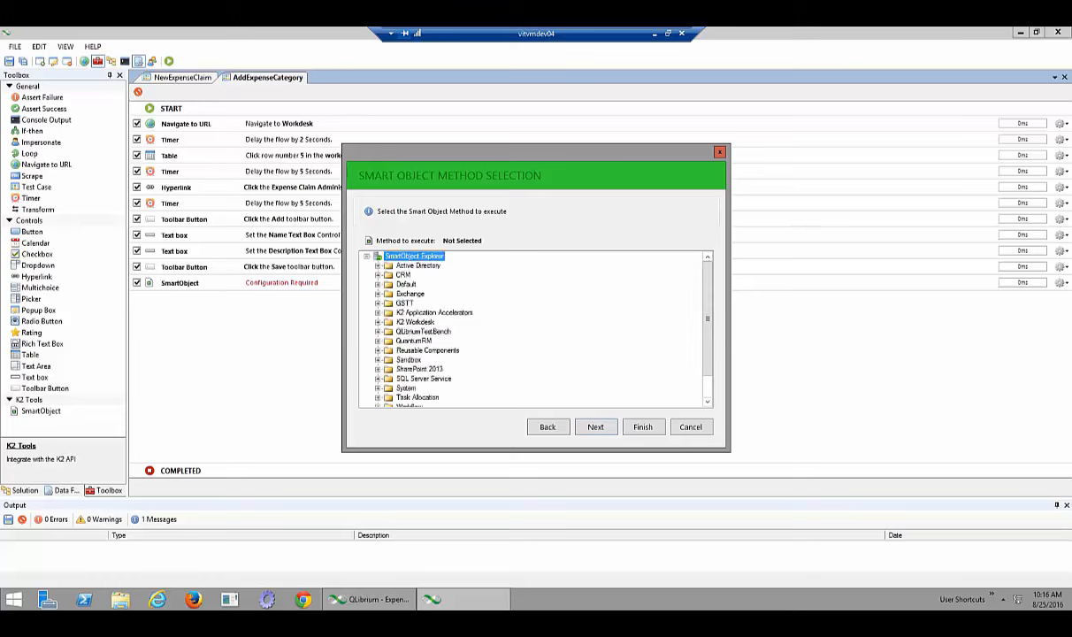
pyautogui.doubleClick(433, 312)
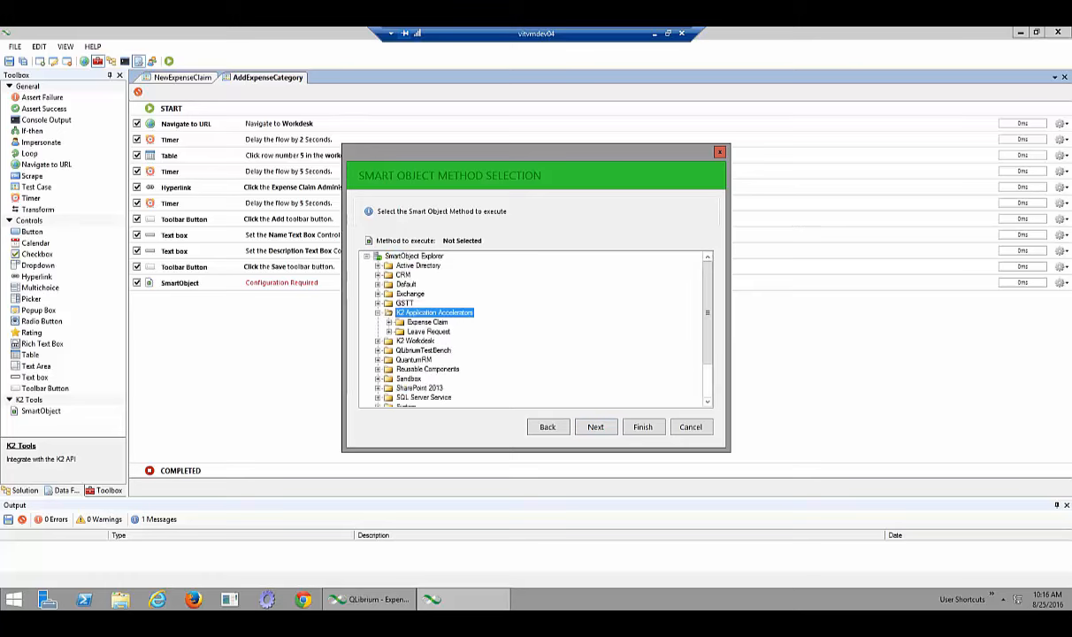
pyautogui.doubleClick(427, 322)
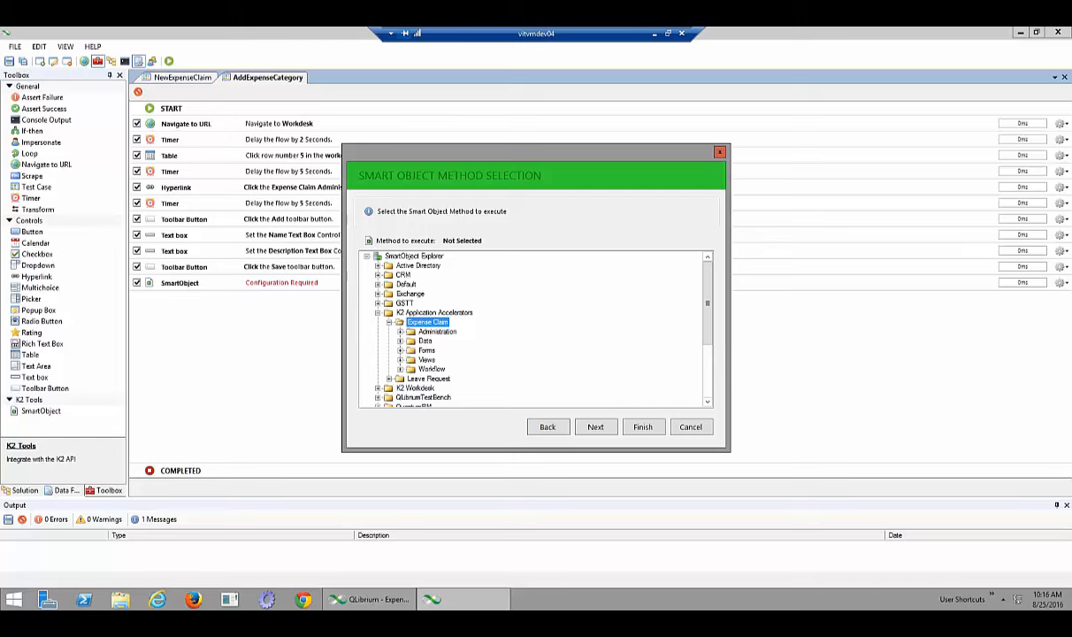
pyautogui.doubleClick(436, 331)
pyautogui.doubleClick(447, 350)
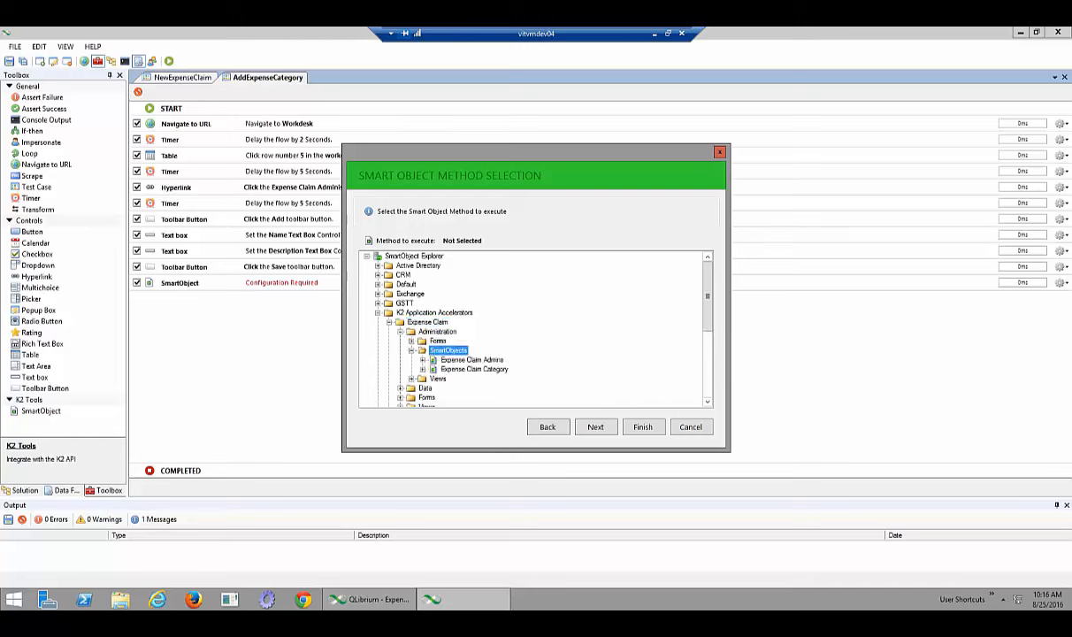
pyautogui.doubleClick(474, 368)
pyautogui.doubleClick(468, 388)
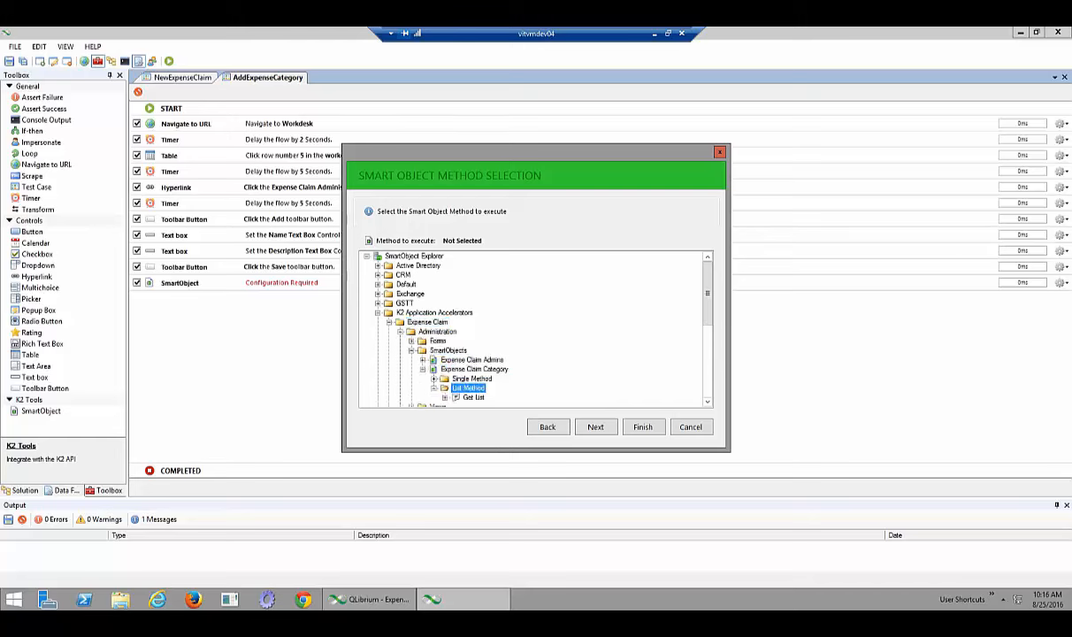
pyautogui.click(473, 397)
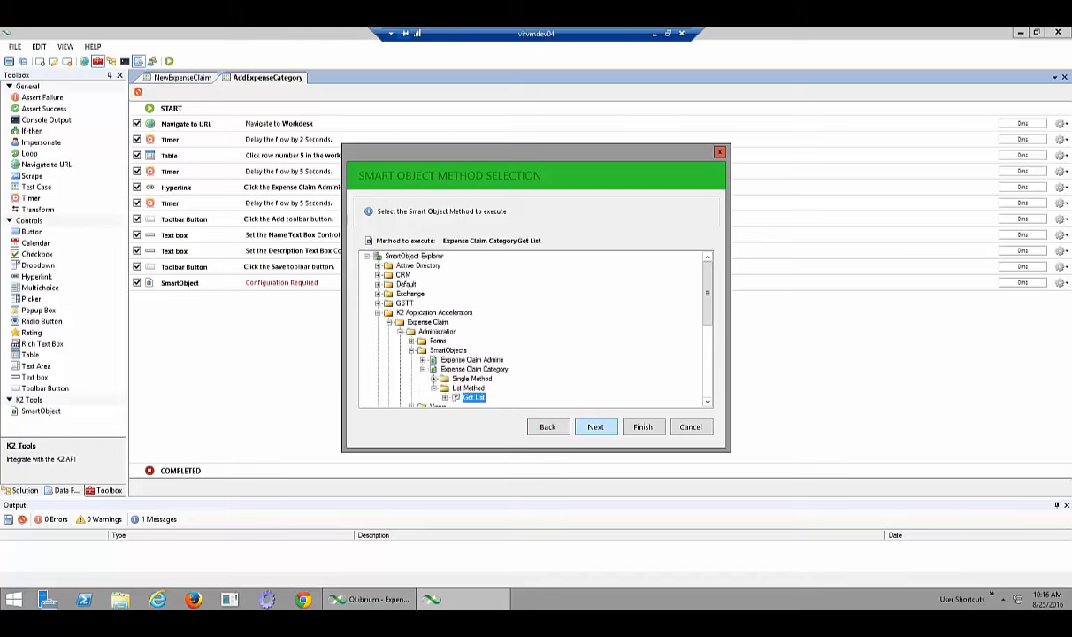
pyautogui.click(595, 426)
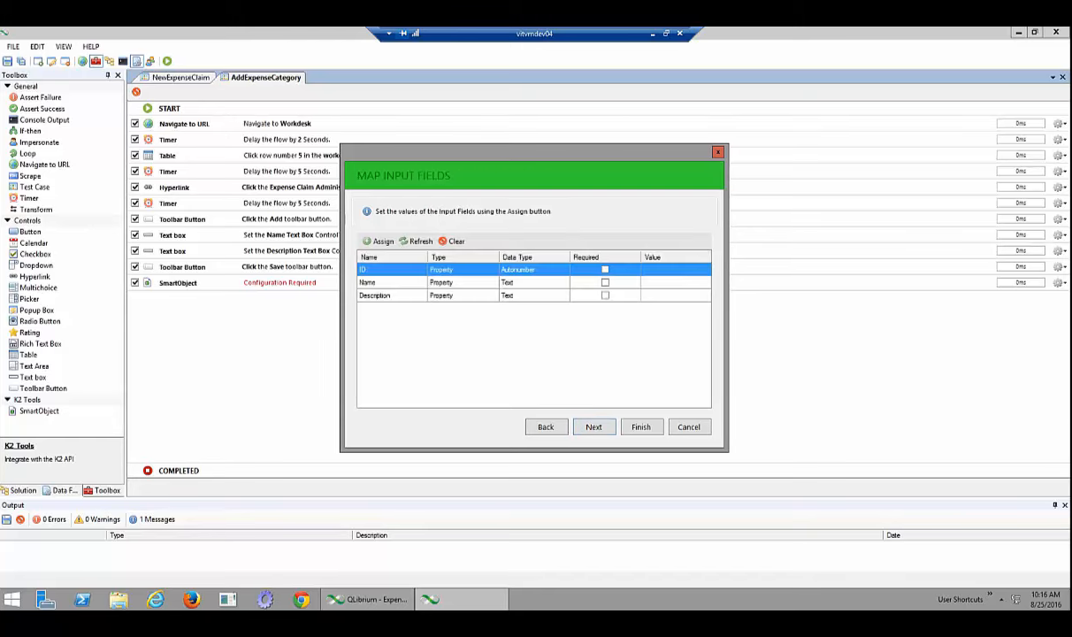
# Map the SmartObject's Name input field to the ExpenseCategory custom data field
pyautogui.click(380, 282)
pyautogui.click(379, 241)
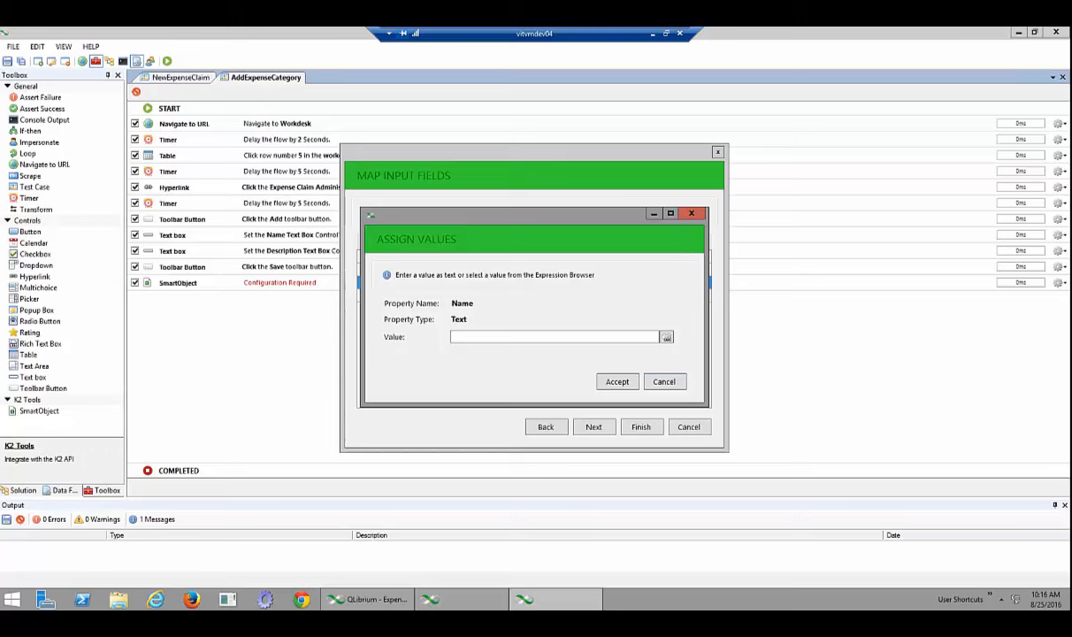
pyautogui.click(665, 337)
pyautogui.click(390, 267)
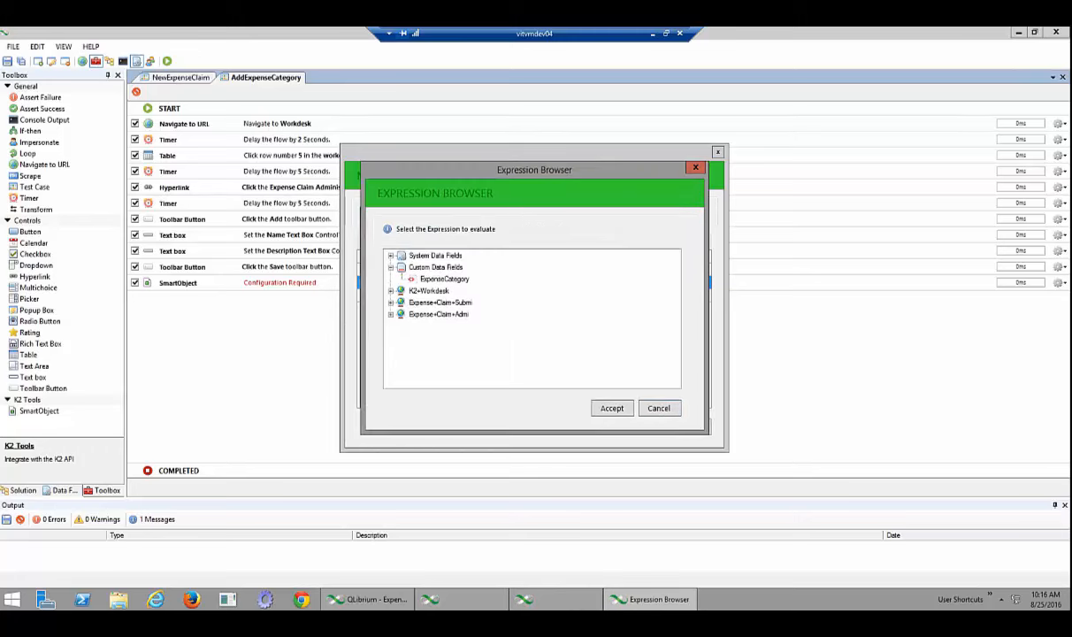
pyautogui.click(444, 280)
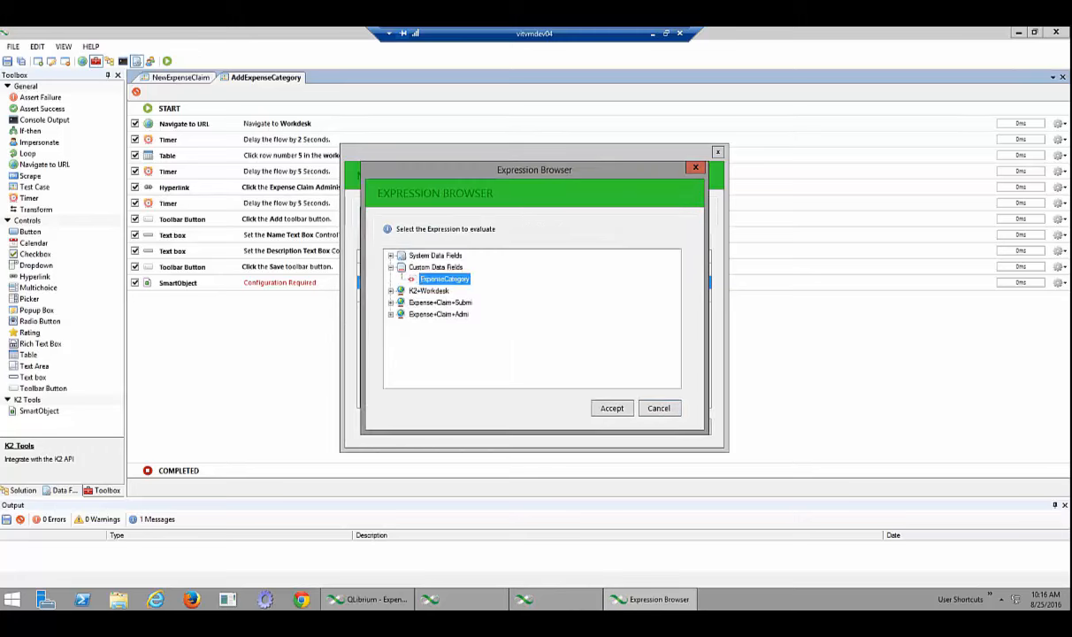
pyautogui.click(612, 408)
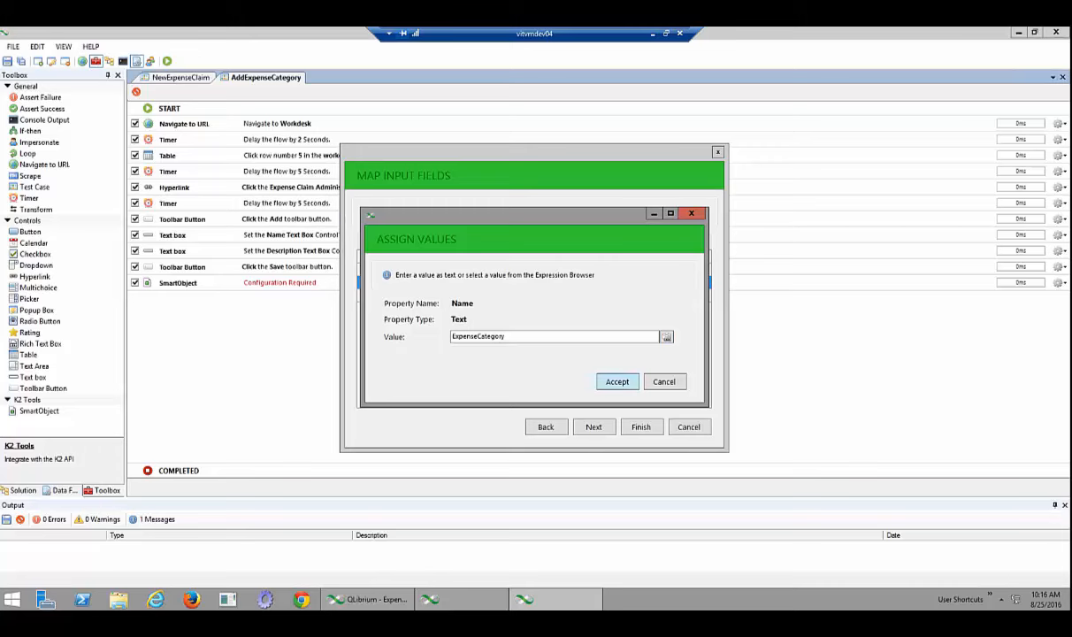
pyautogui.press('Return')
# Use the first item of the returned list for the output values
pyautogui.click(593, 426)
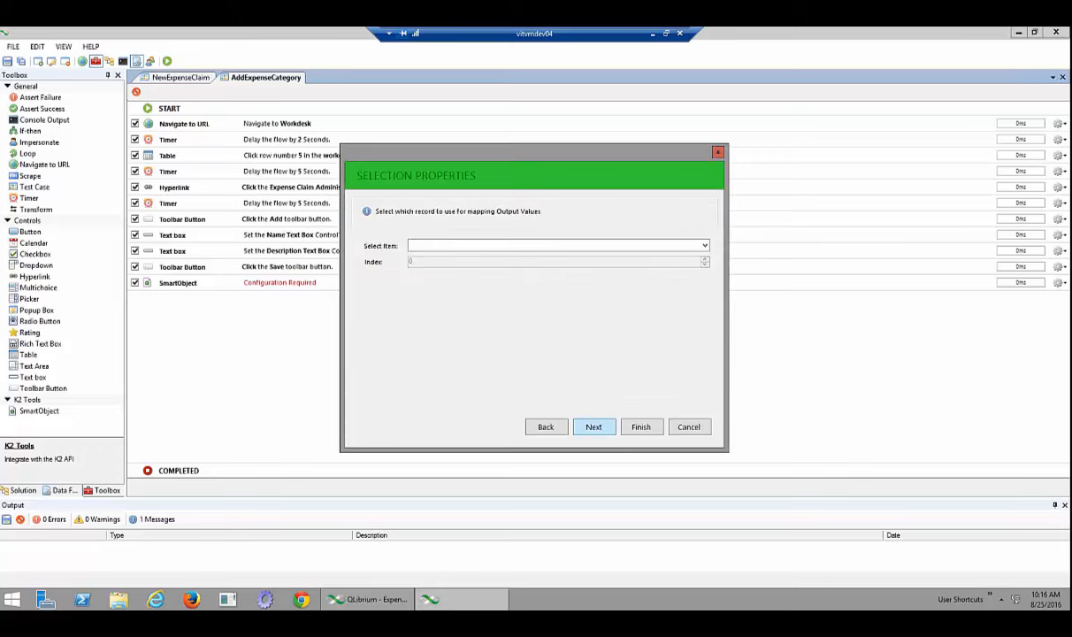
pyautogui.click(705, 245)
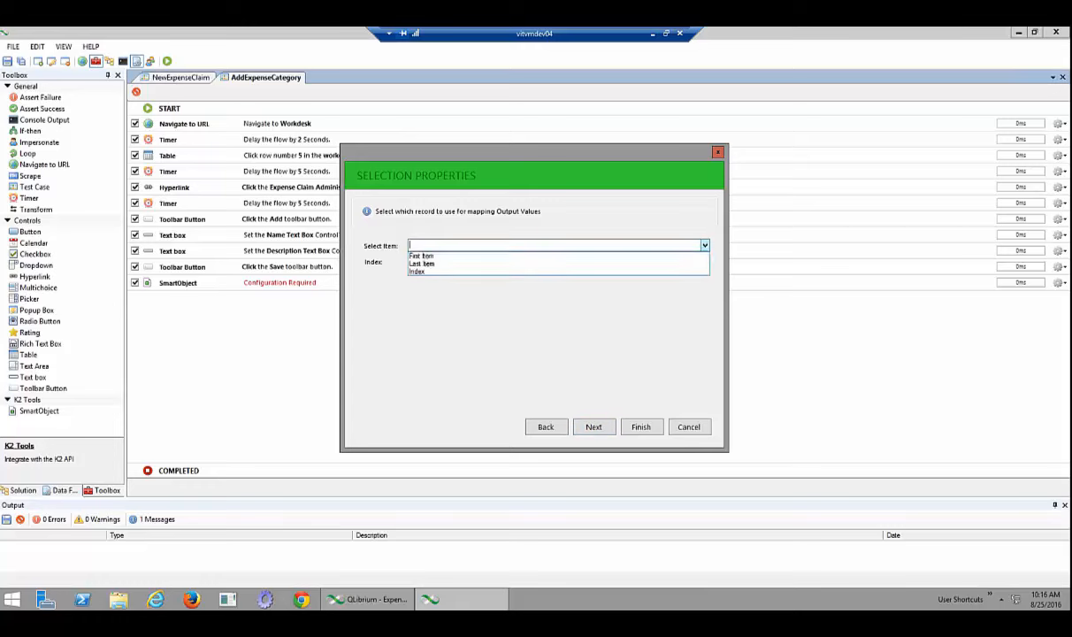
pyautogui.click(557, 255)
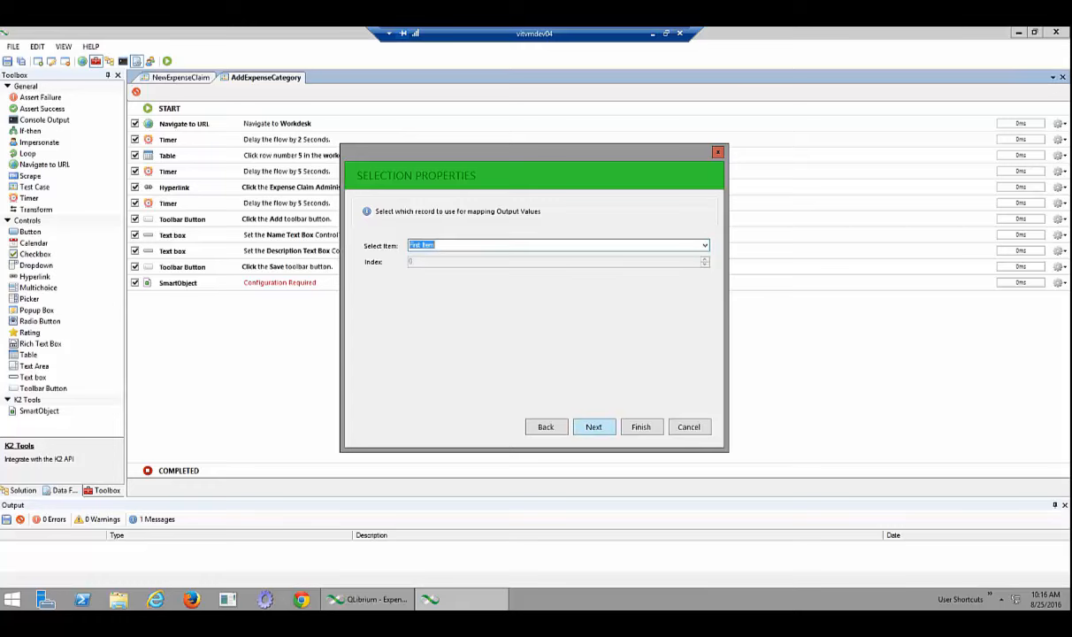
pyautogui.click(593, 426)
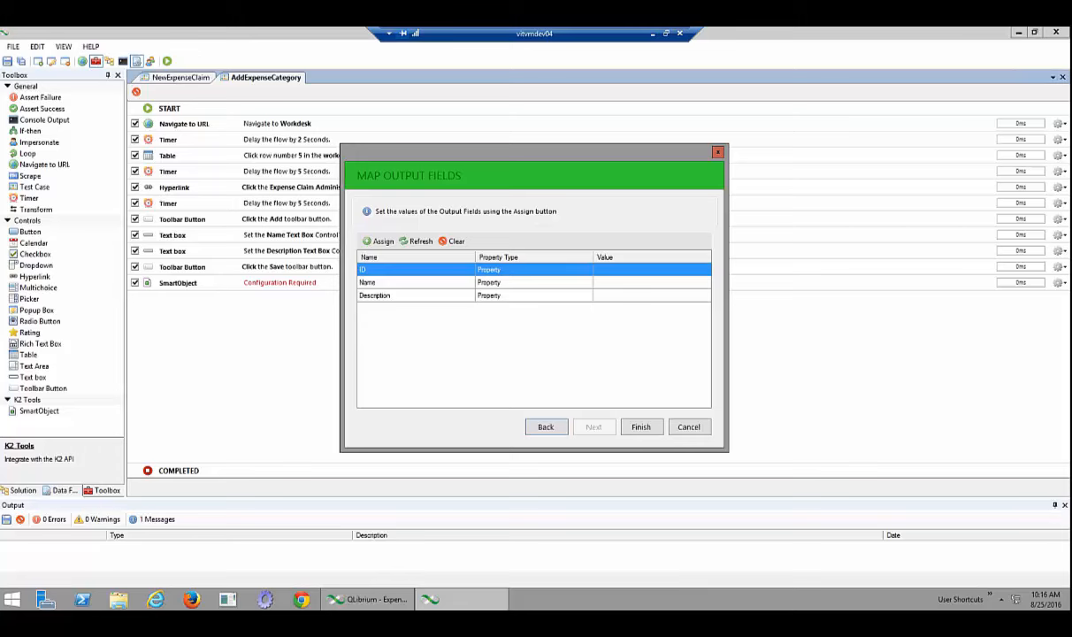
# Create a new custom data field ExpenseClaimID with default value 0 for the ID output
pyautogui.click(378, 240)
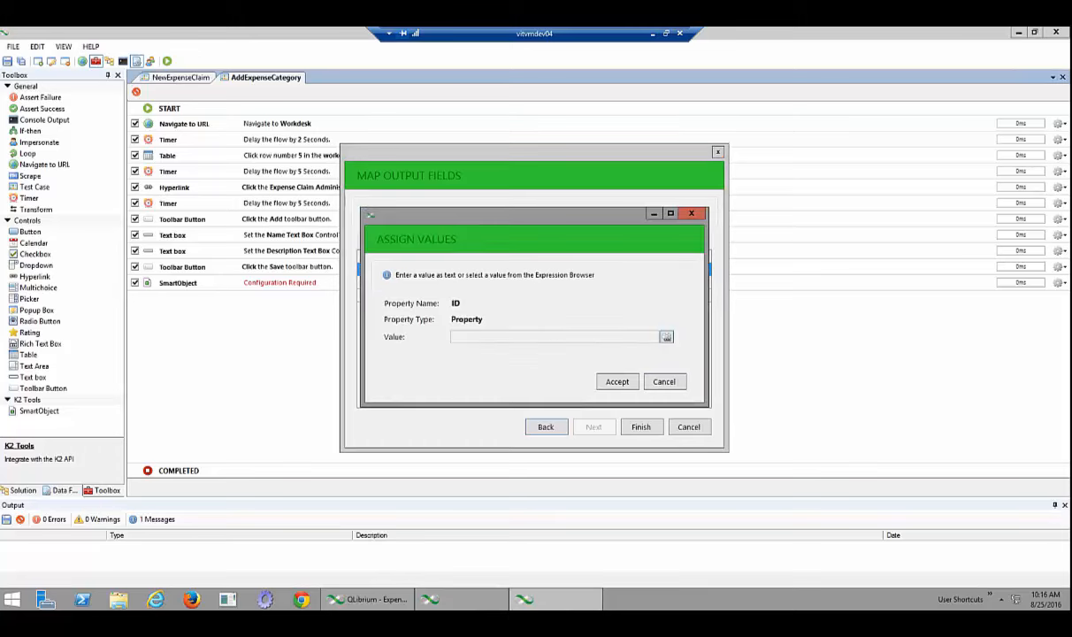
pyautogui.click(667, 337)
pyautogui.click(391, 256)
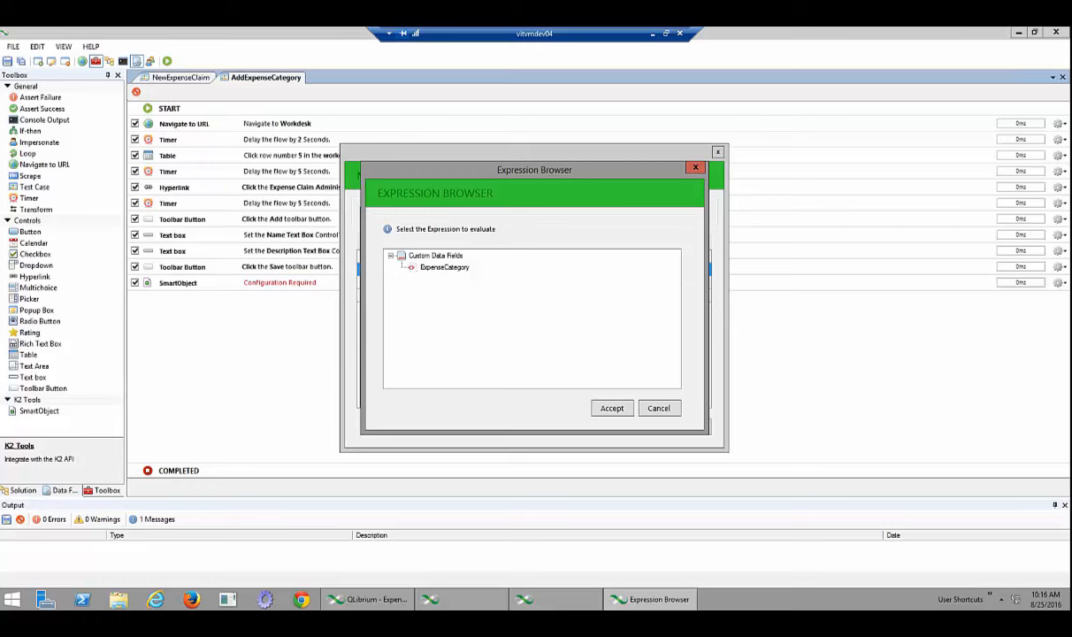
pyautogui.rightClick(414, 256)
pyautogui.click(442, 262)
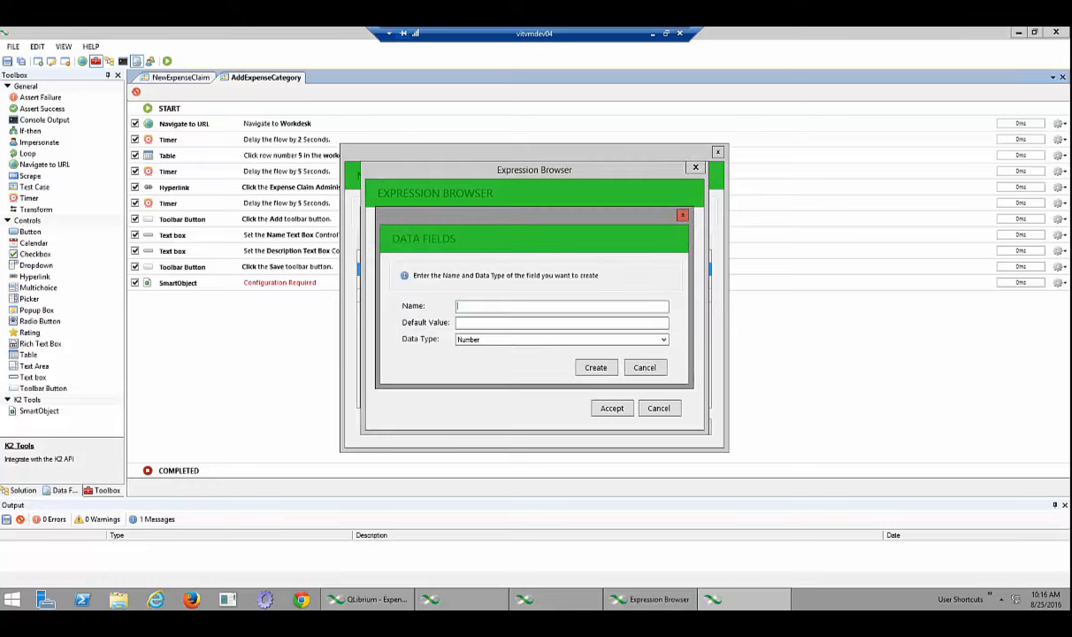
pyautogui.write('ExpenseClaimID')
pyautogui.press('Tab')
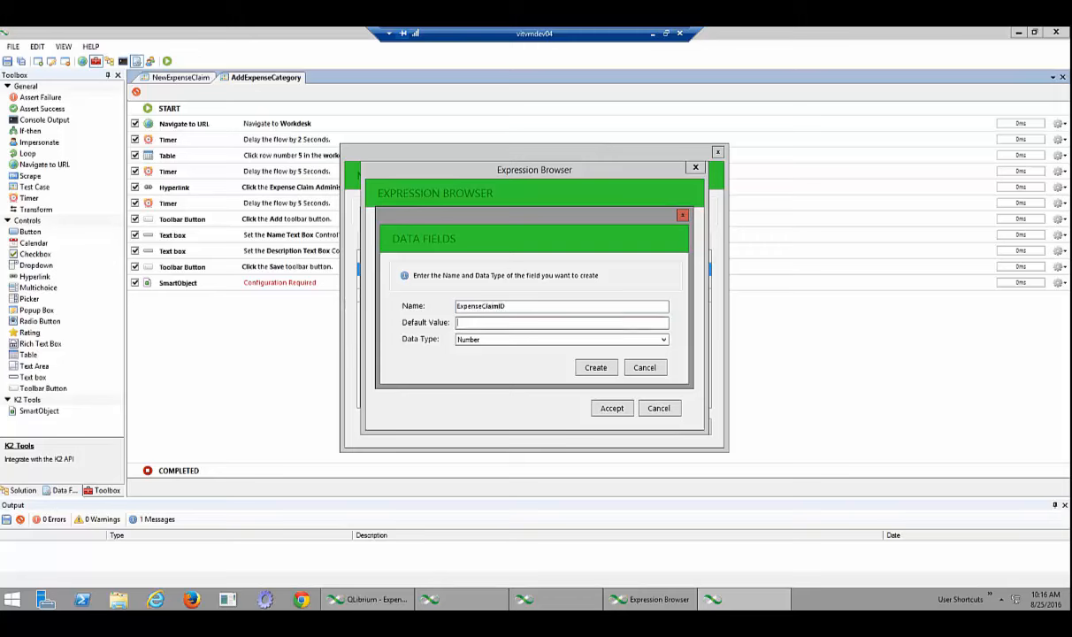
pyautogui.write('0')
pyautogui.press('Return')
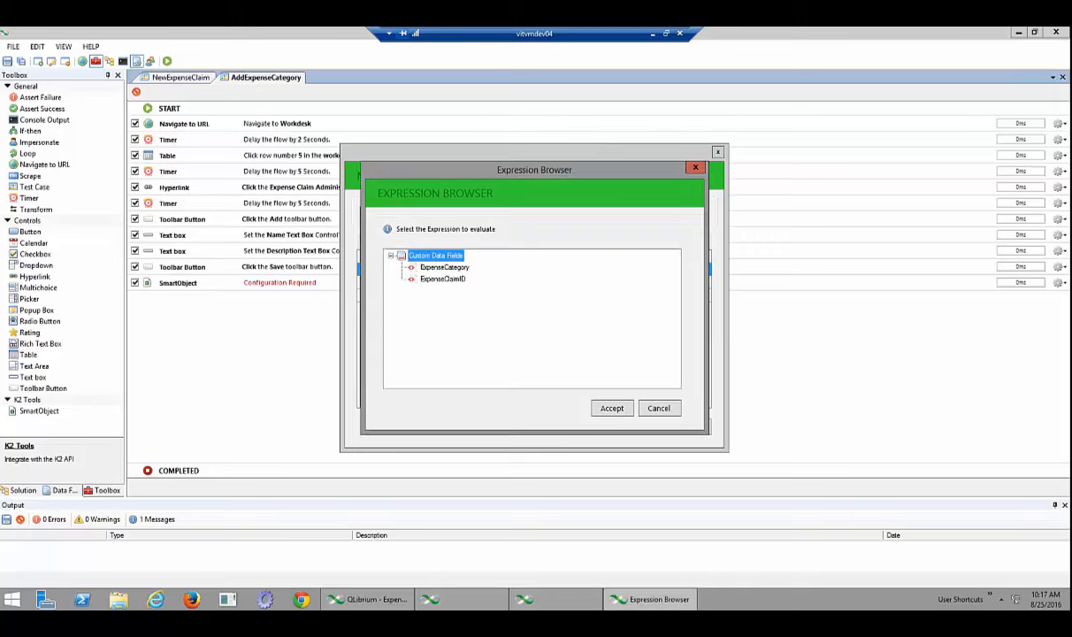
# Assign ExpenseClaimID to the ID output and finish the SmartObject step
pyautogui.click(442, 278)
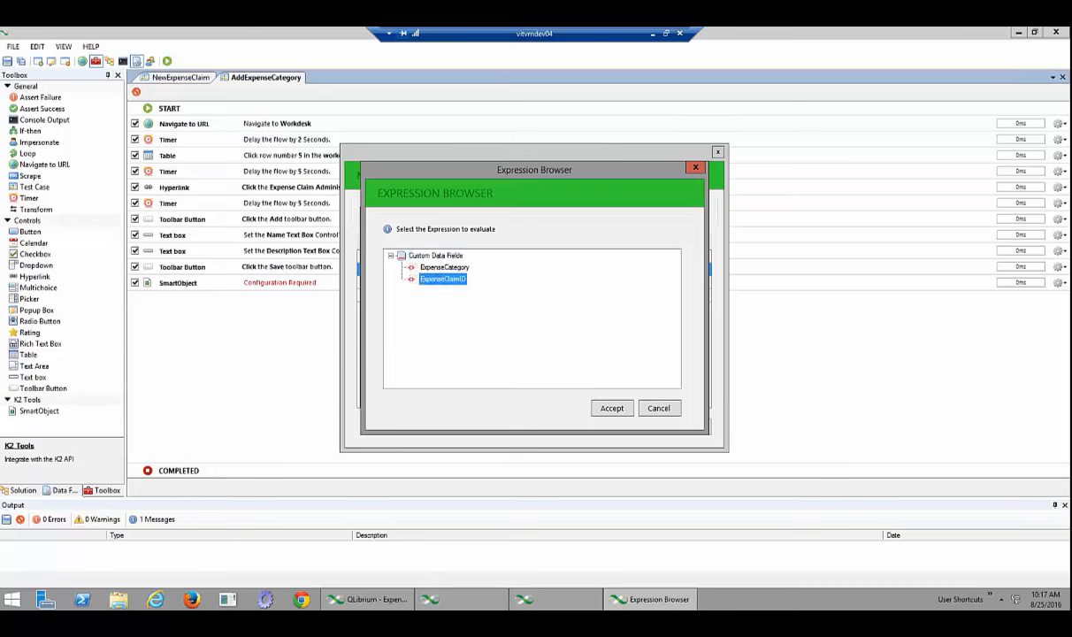
pyautogui.click(612, 408)
pyautogui.click(617, 381)
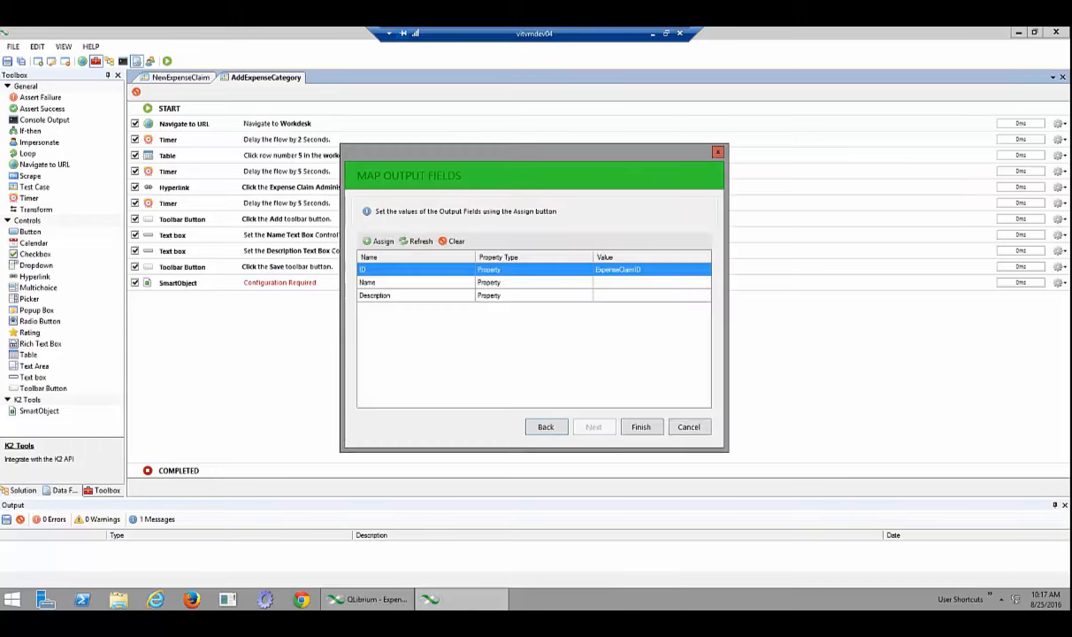
pyautogui.click(640, 427)
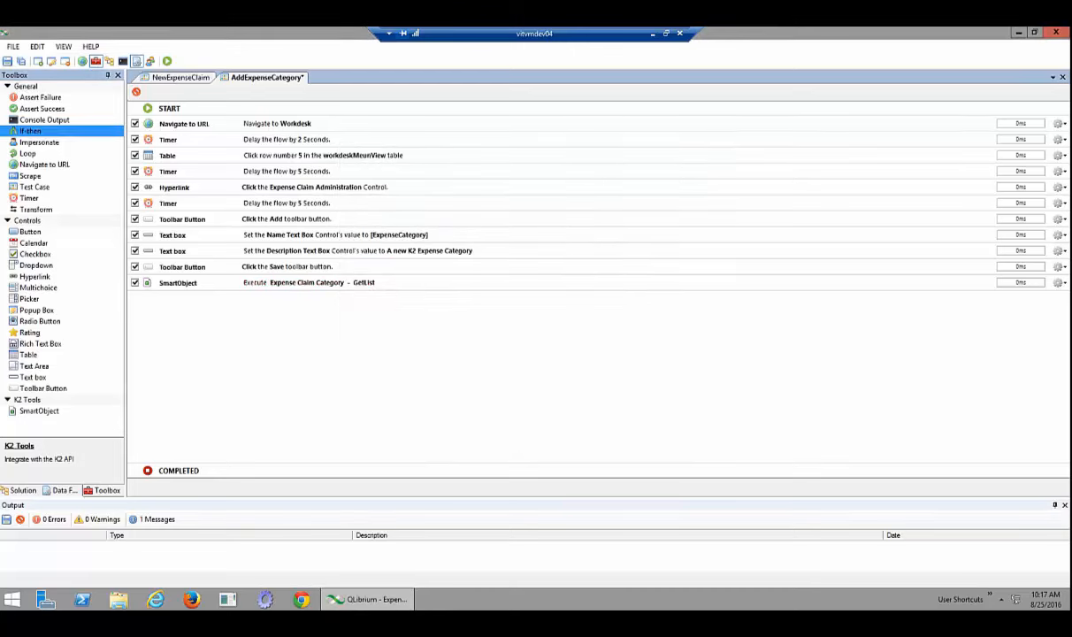
# Drop an If-then step under SmartObject with condition ExpenseClaimID 'Is equal to' 0
pyautogui.moveTo(30, 131); pyautogui.dragTo(319, 299)
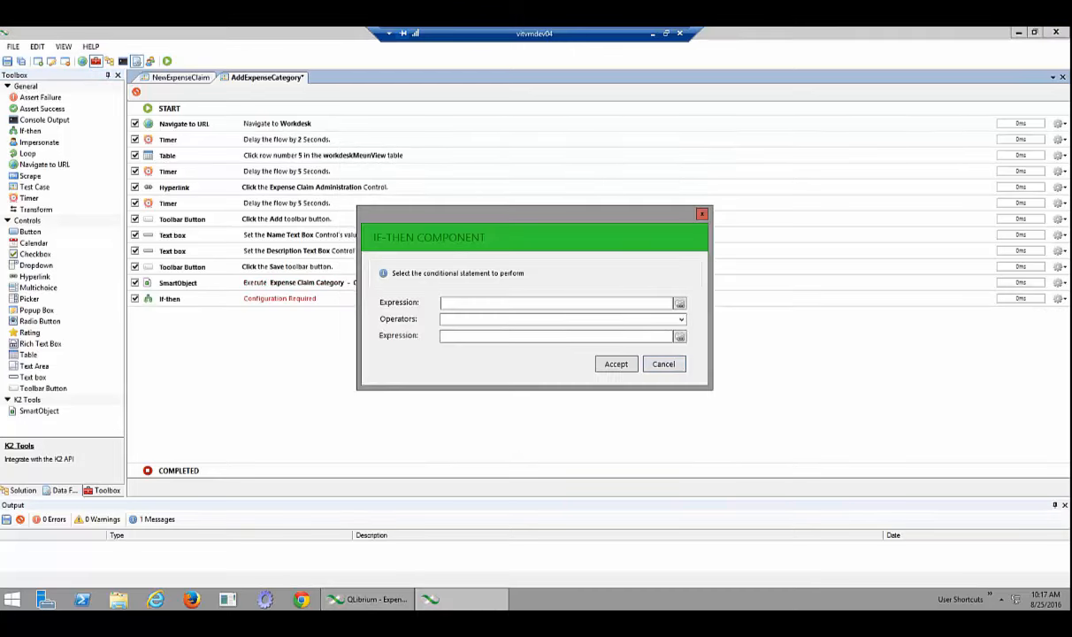
pyautogui.click(680, 303)
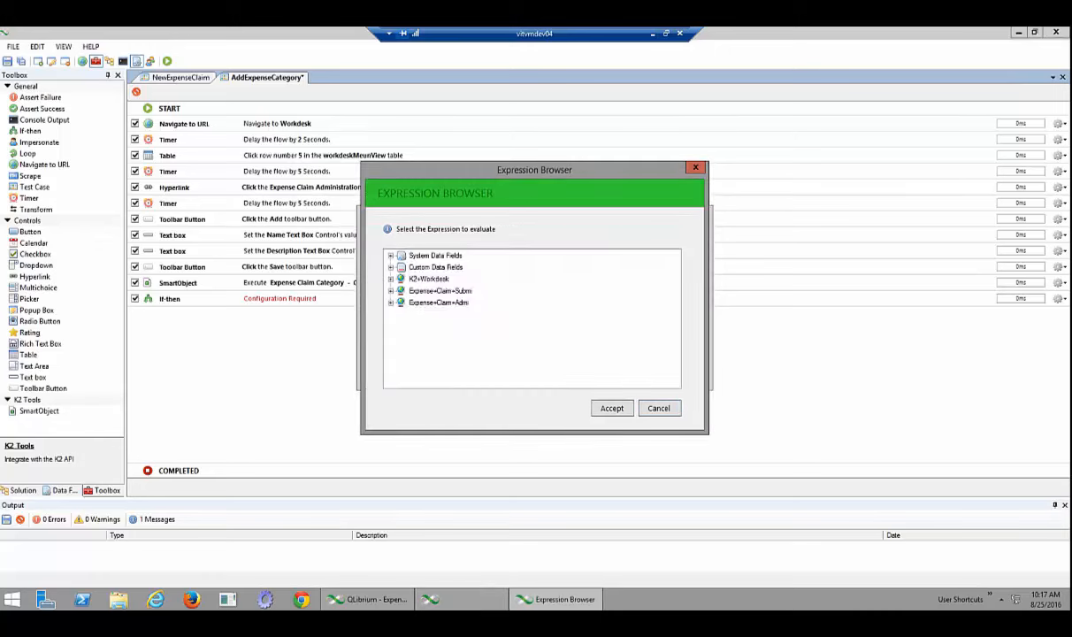
pyautogui.click(391, 267)
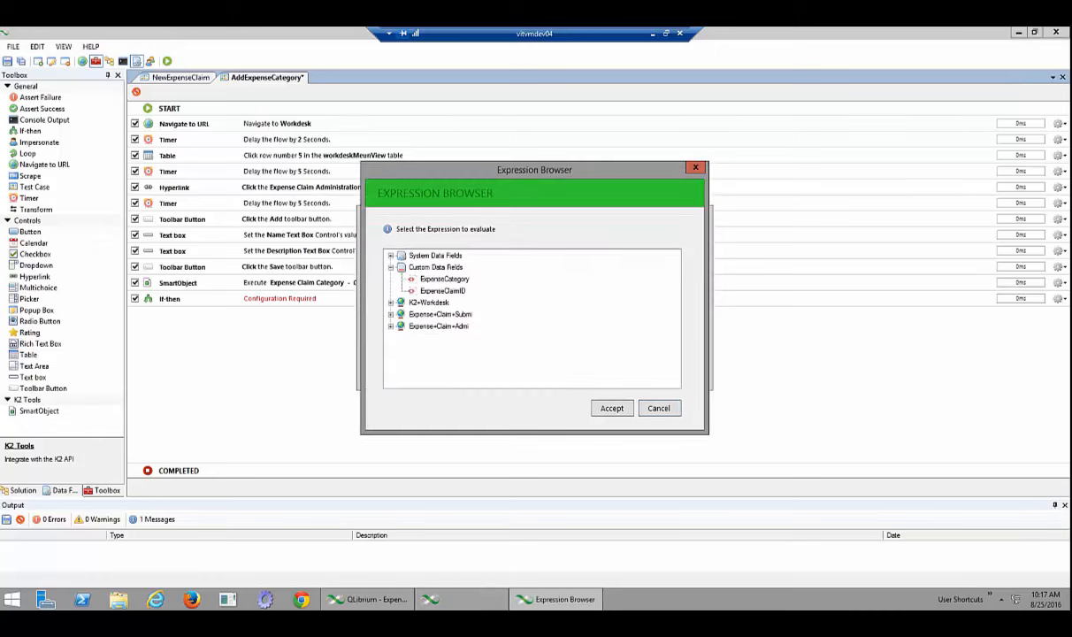
pyautogui.click(442, 290)
pyautogui.click(612, 407)
pyautogui.click(681, 319)
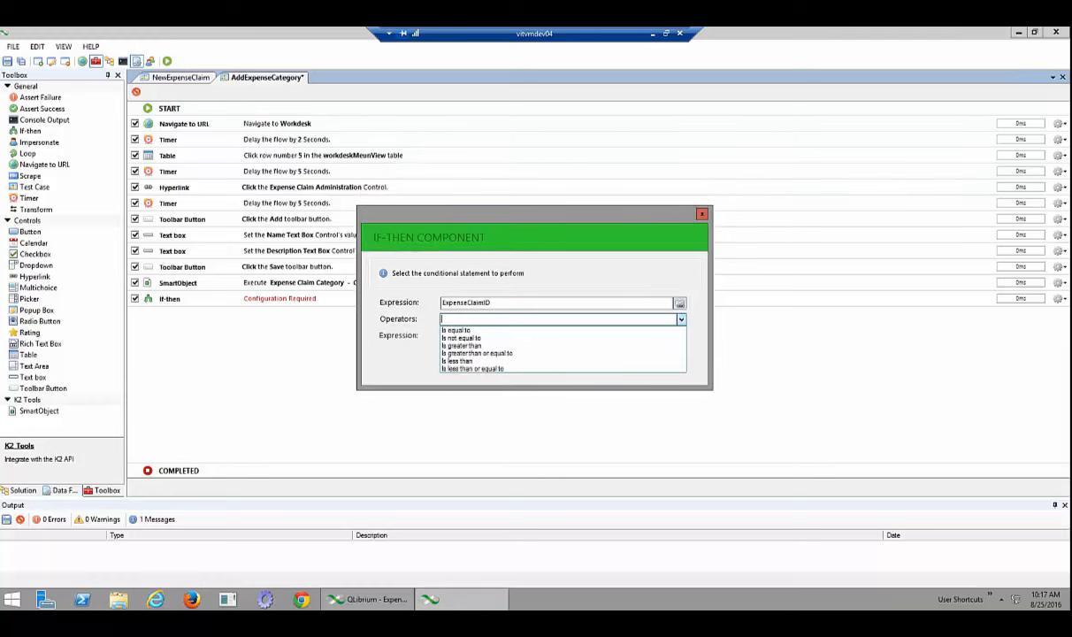
pyautogui.click(469, 330)
pyautogui.click(482, 335)
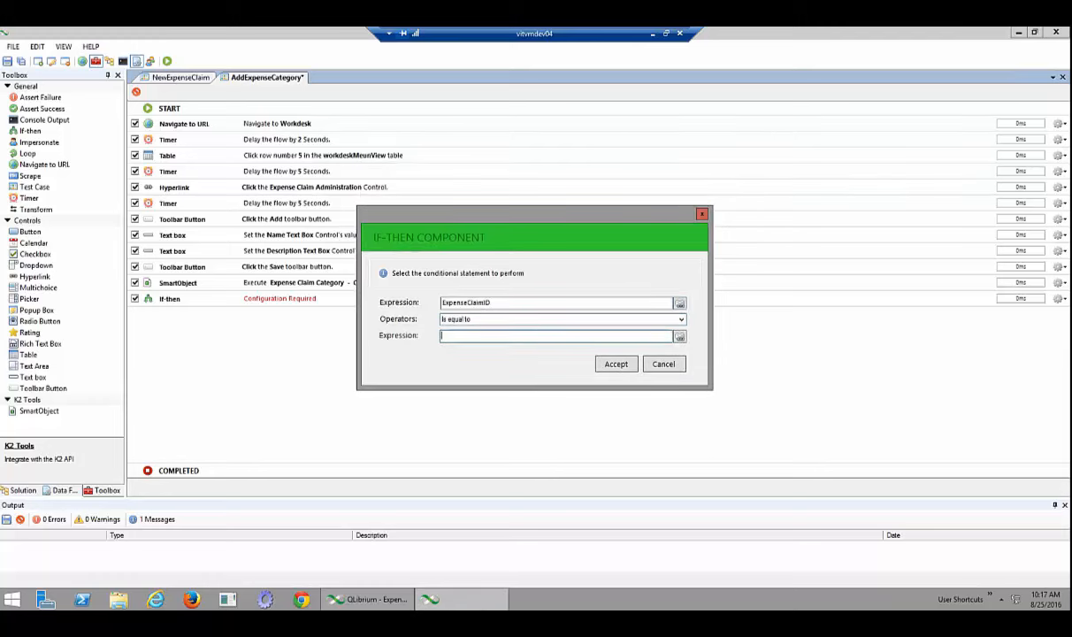
pyautogui.write('0')
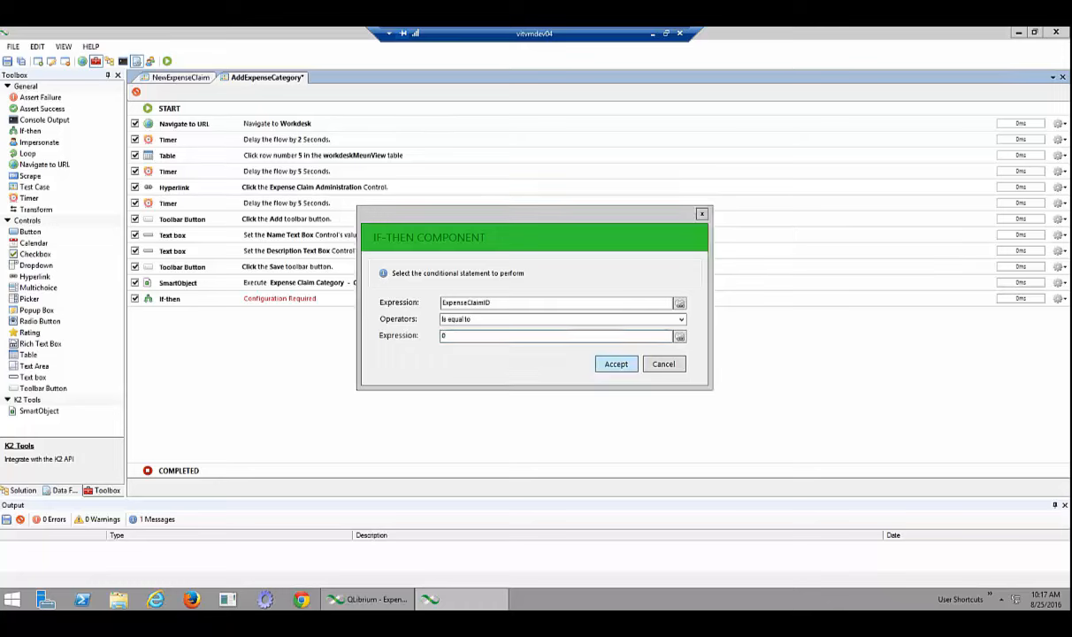
pyautogui.press('Return')
# Nest an Assert Failure step with Stop inside the If-then
pyautogui.click(40, 97)
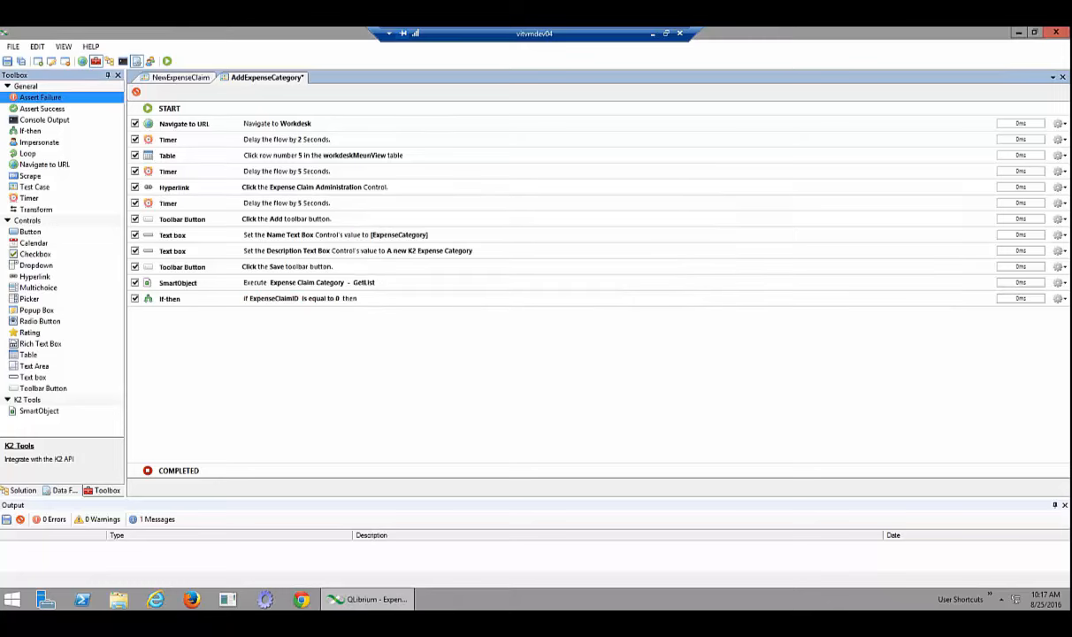
pyautogui.moveTo(41, 97); pyautogui.dragTo(283, 333)
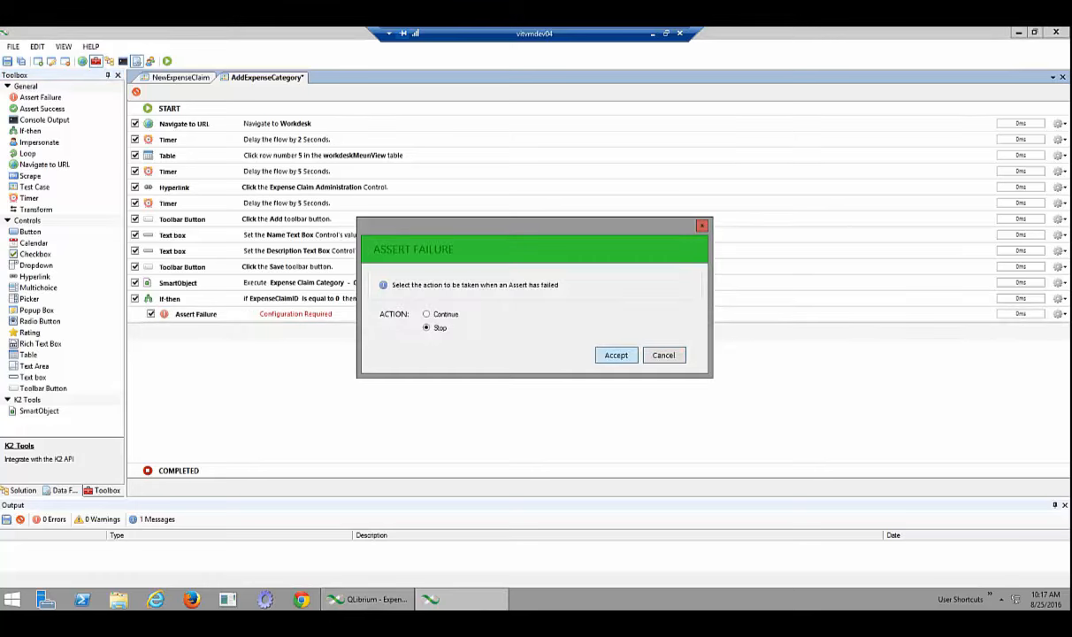
pyautogui.press('Return')
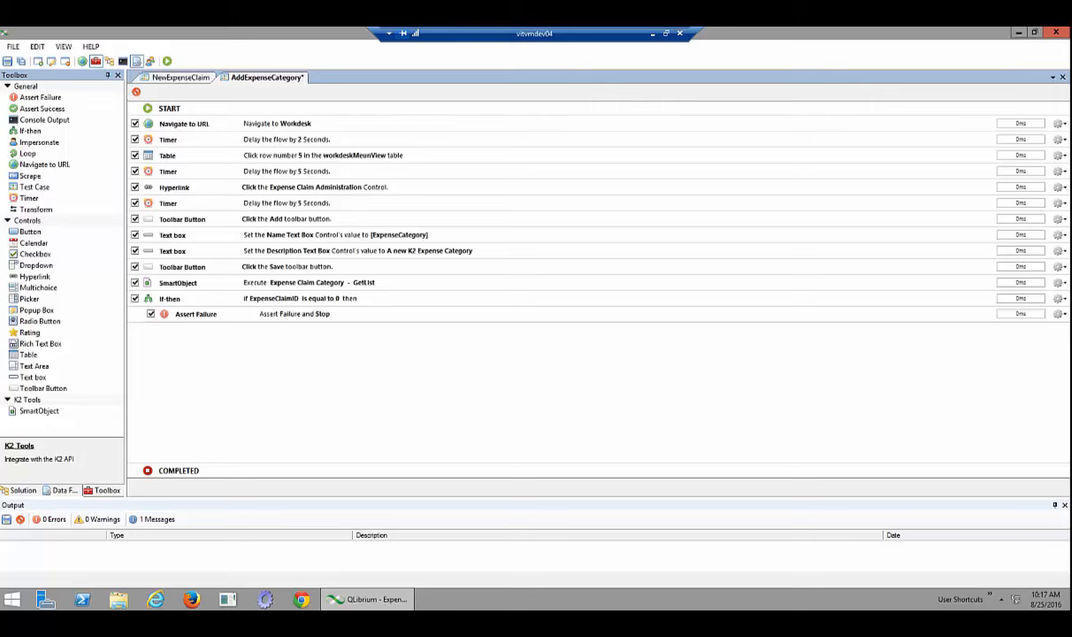
# Add a Timer step with a 3-second delay after the Assert Failure
pyautogui.moveTo(29, 198); pyautogui.dragTo(265, 372)
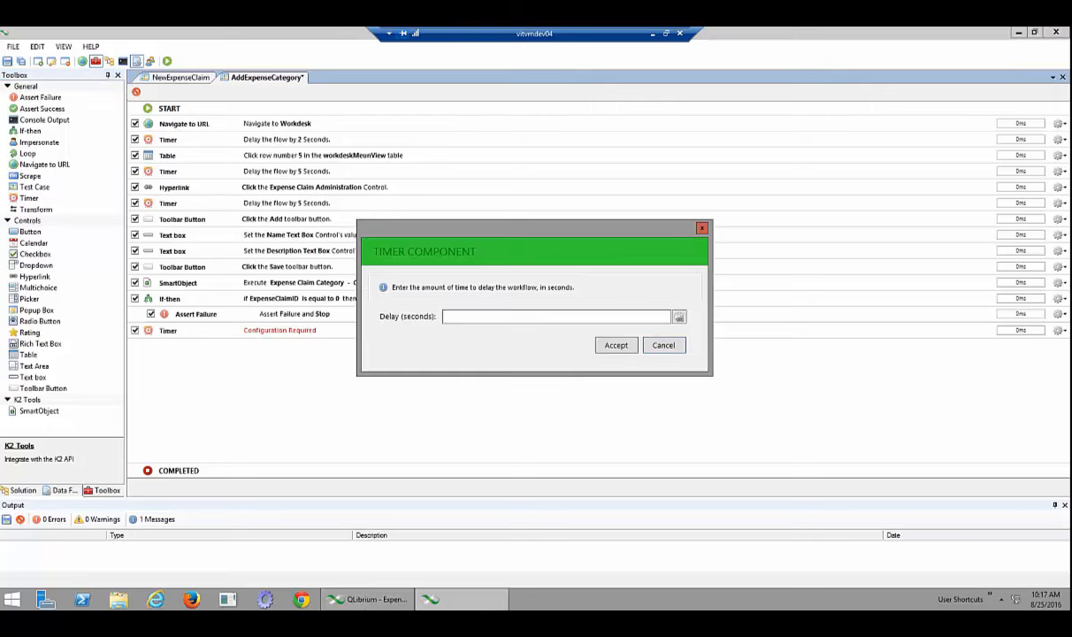
pyautogui.write('3')
pyautogui.press('Return')
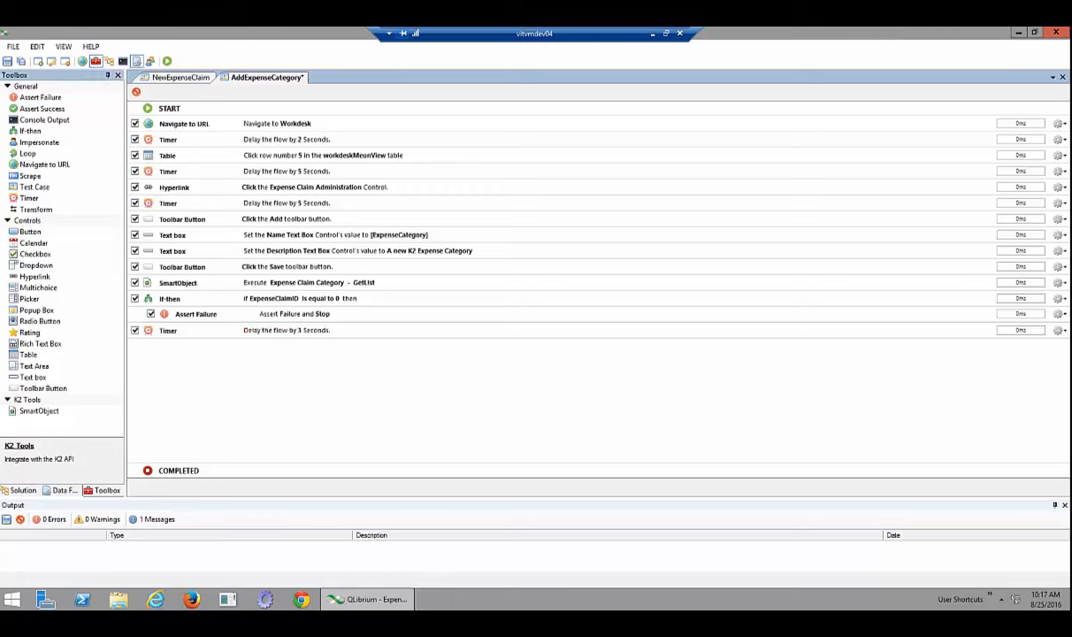
# Add an Assert Success step with Stop after the Timer
pyautogui.click(41, 107)
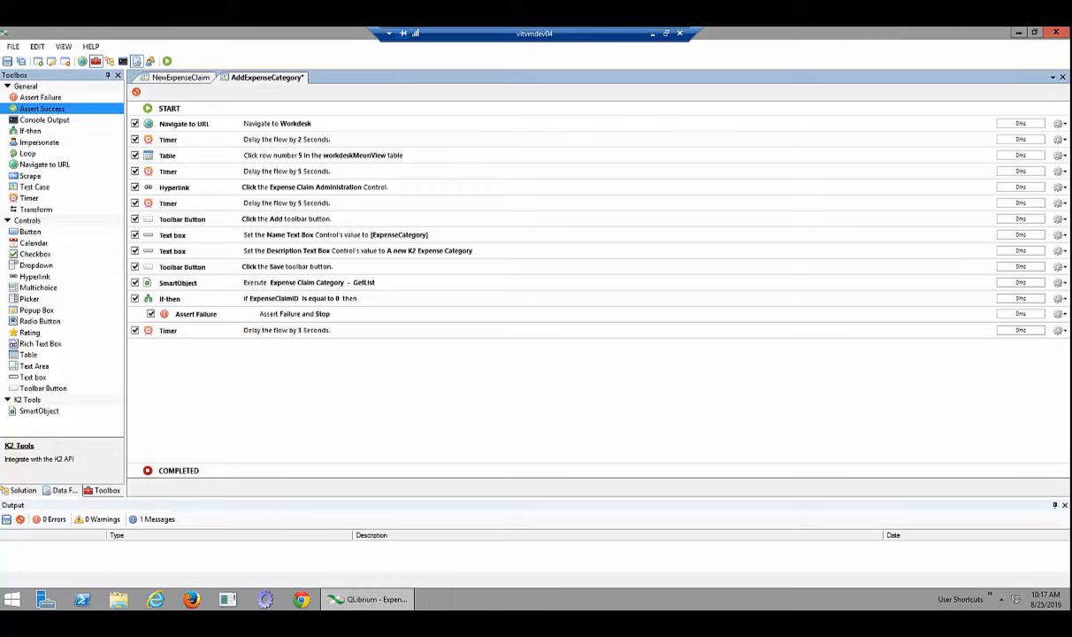
pyautogui.moveTo(42, 107); pyautogui.dragTo(291, 346)
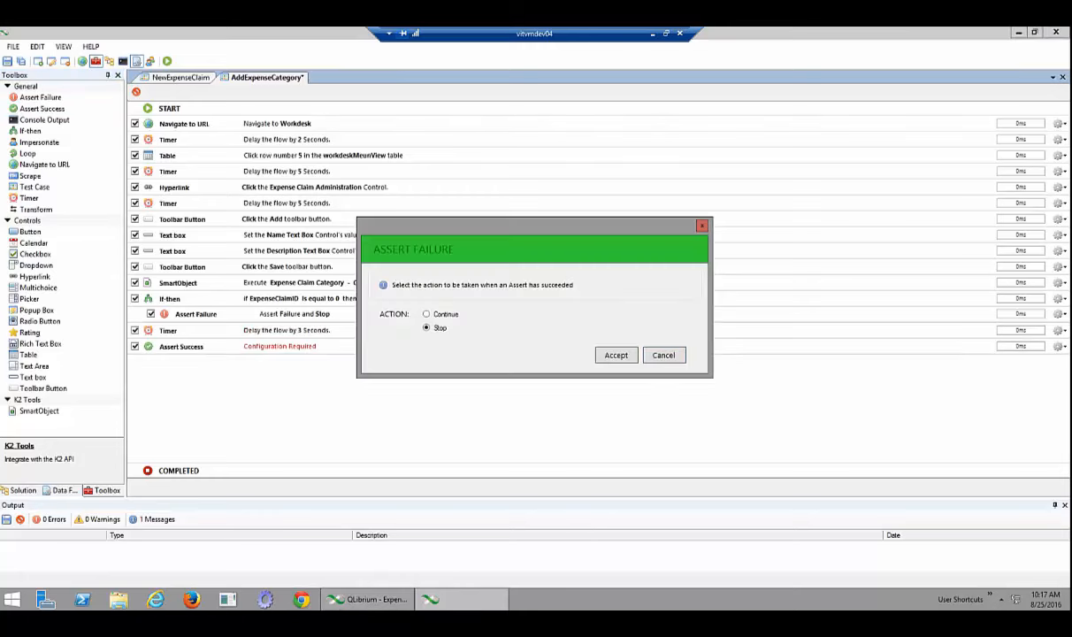
pyautogui.press('Return')
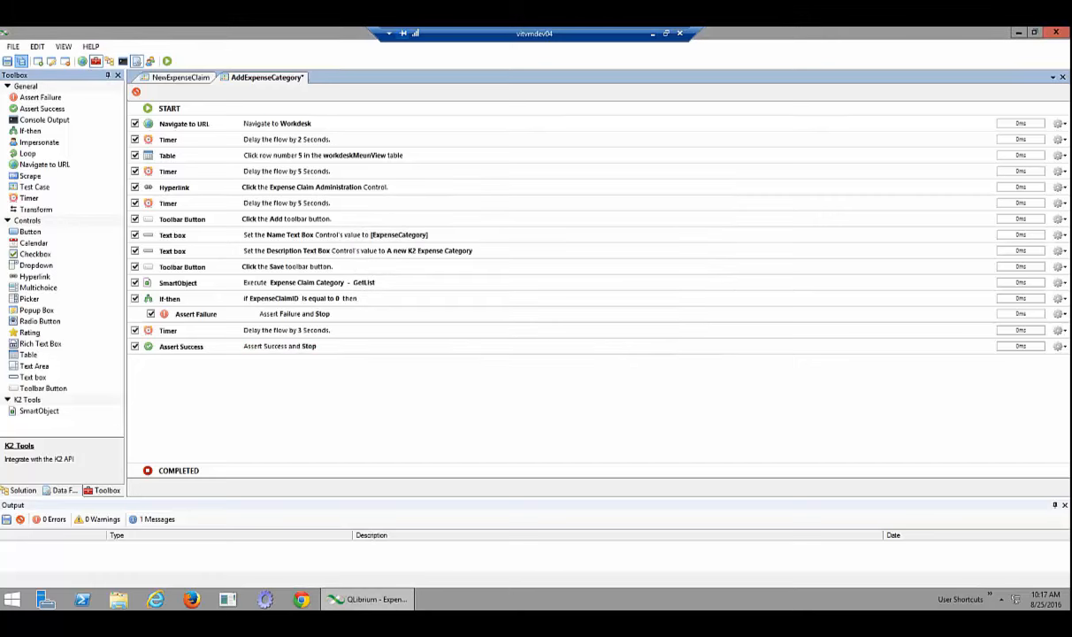
# Save all tests, run AddExpenseCategory, and open the Expense Claim administration page
pyautogui.click(21, 61)
pyautogui.click(167, 61)
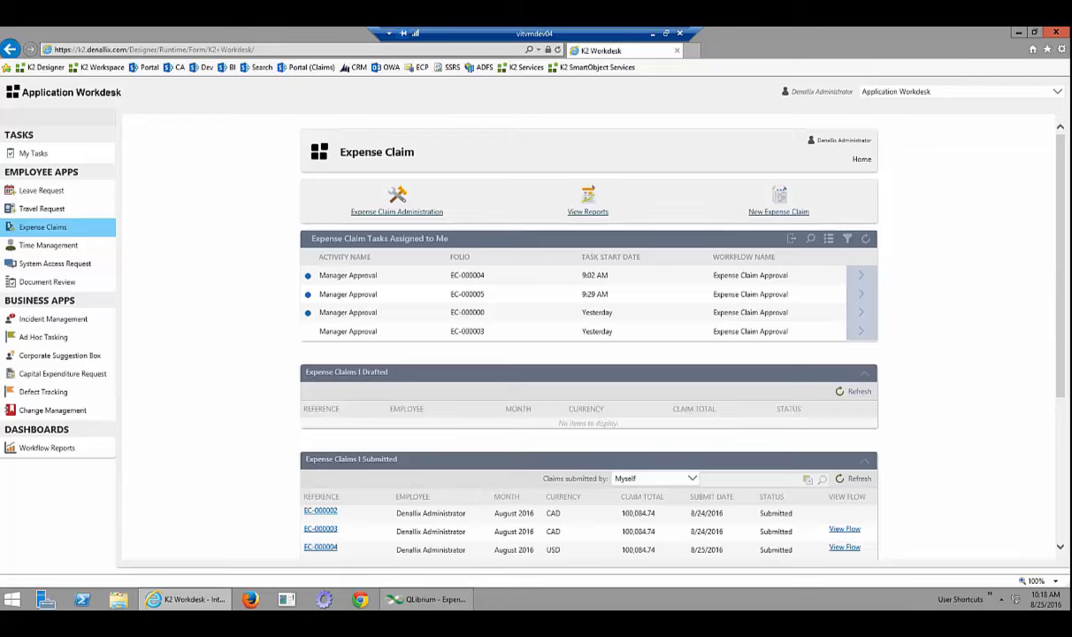
pyautogui.click(400, 212)
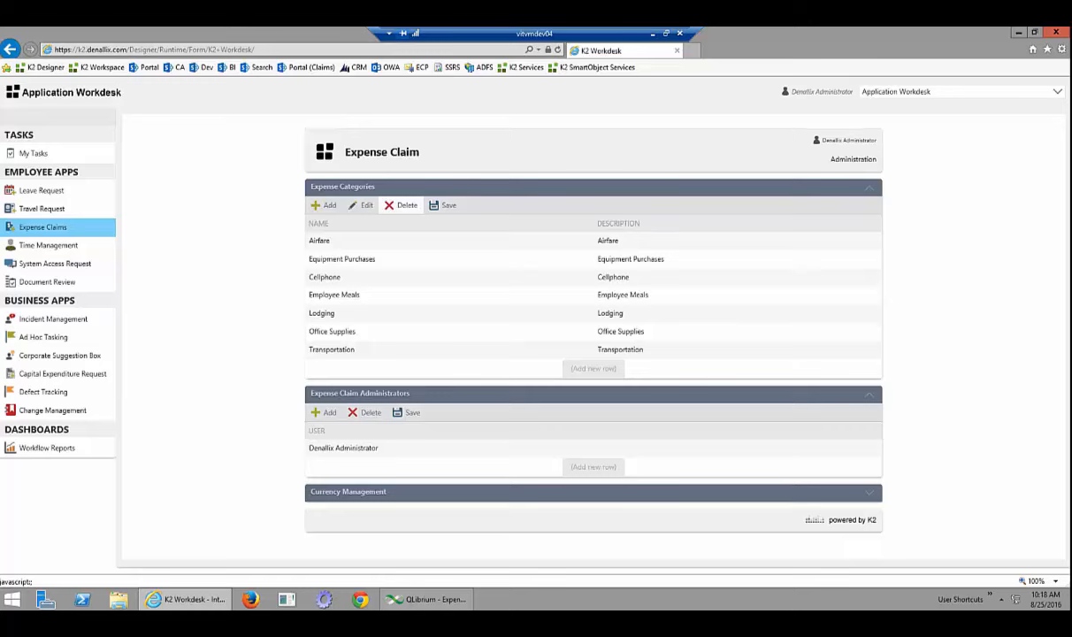
# Add an 'Other Expenses' category described as 'A new K2 Expense Category' and save it
pyautogui.click(324, 204)
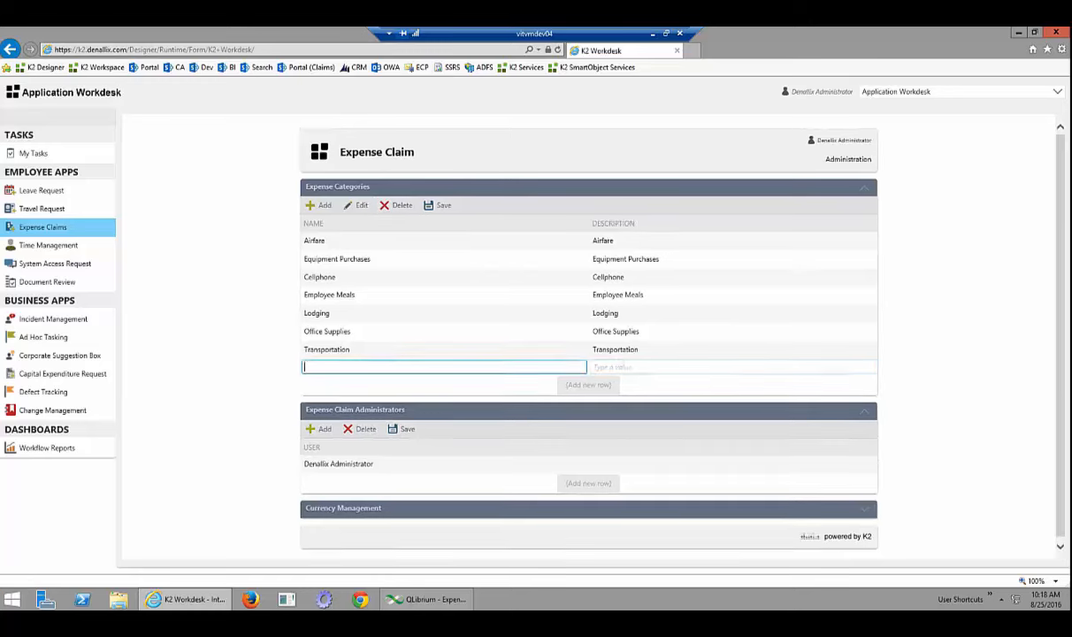
pyautogui.write('Other Expenses')
pyautogui.press('Tab')
pyautogui.write('A new K2 Expense Category')
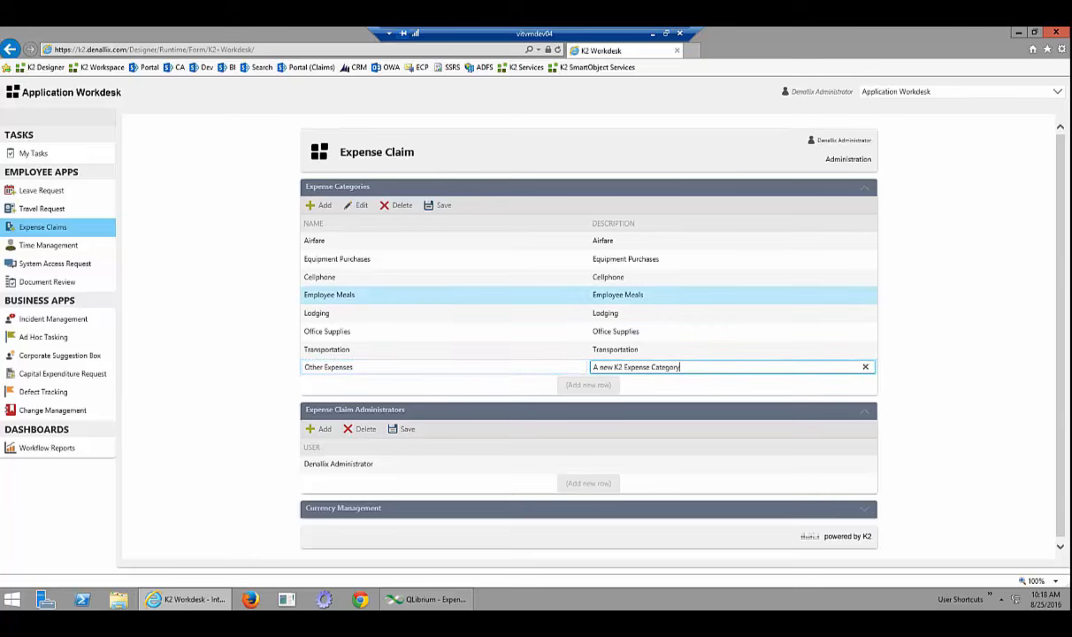
pyautogui.click(442, 205)
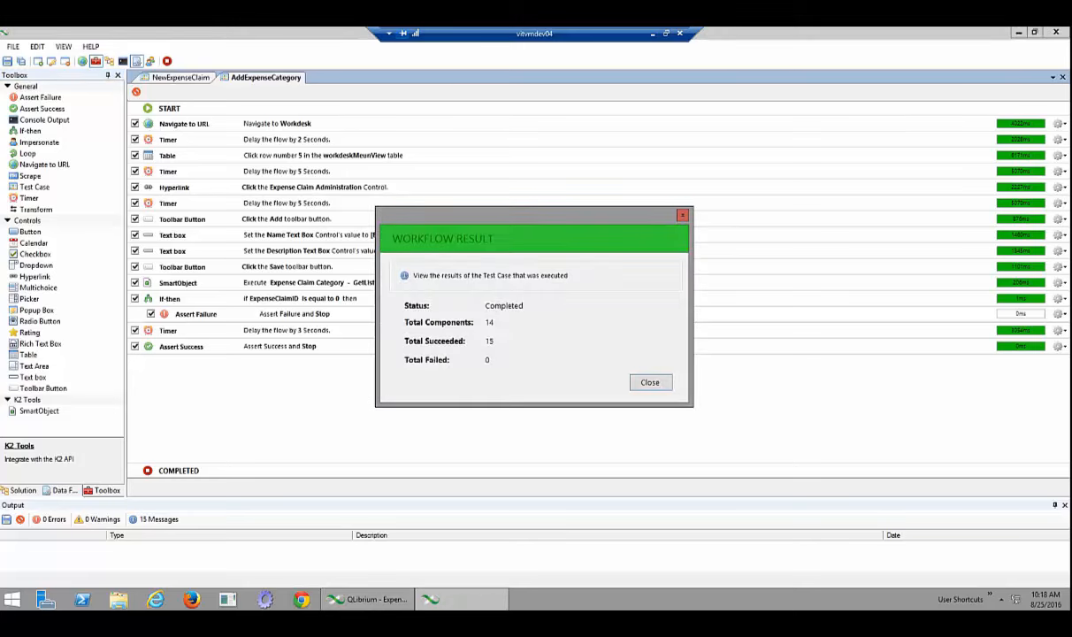
# Close the Workflow Result, open NewExpenseClaim from the Solution list and run it
pyautogui.press('Return')
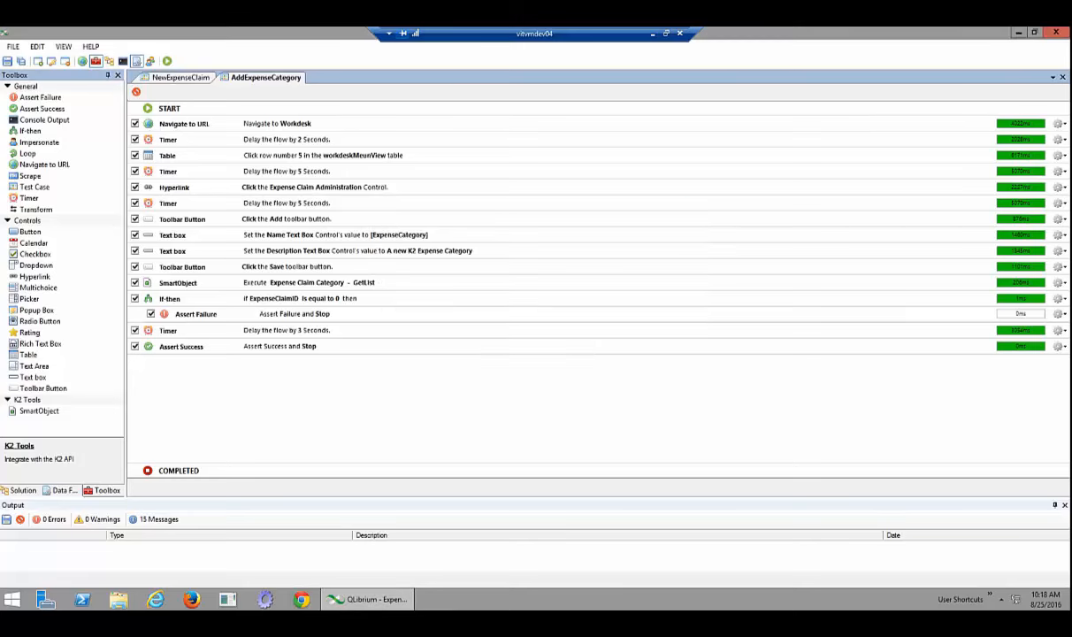
pyautogui.click(23, 490)
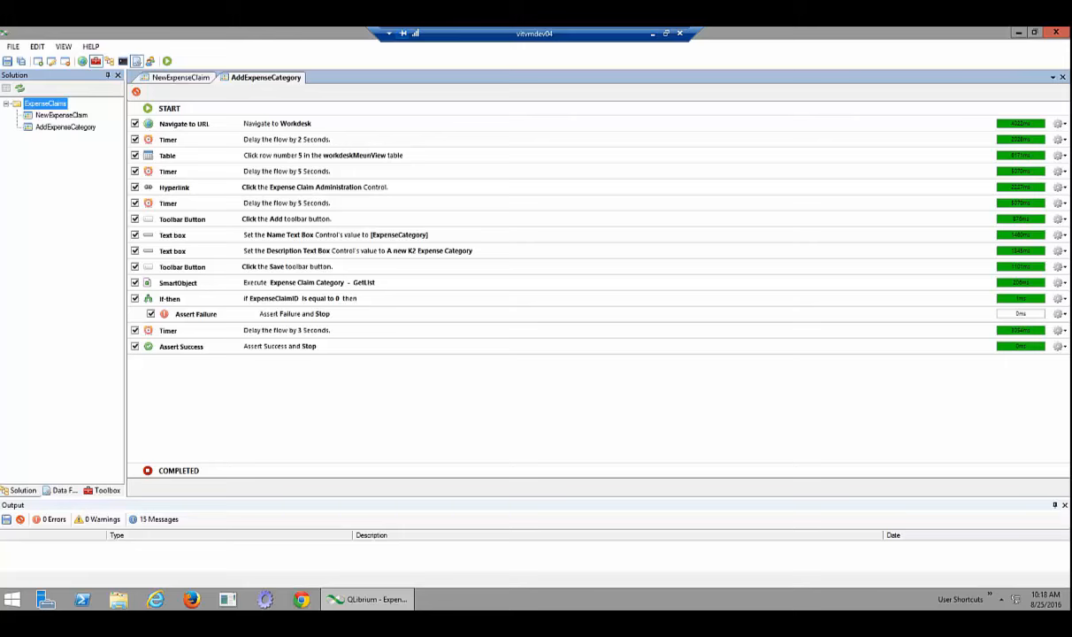
pyautogui.doubleClick(61, 115)
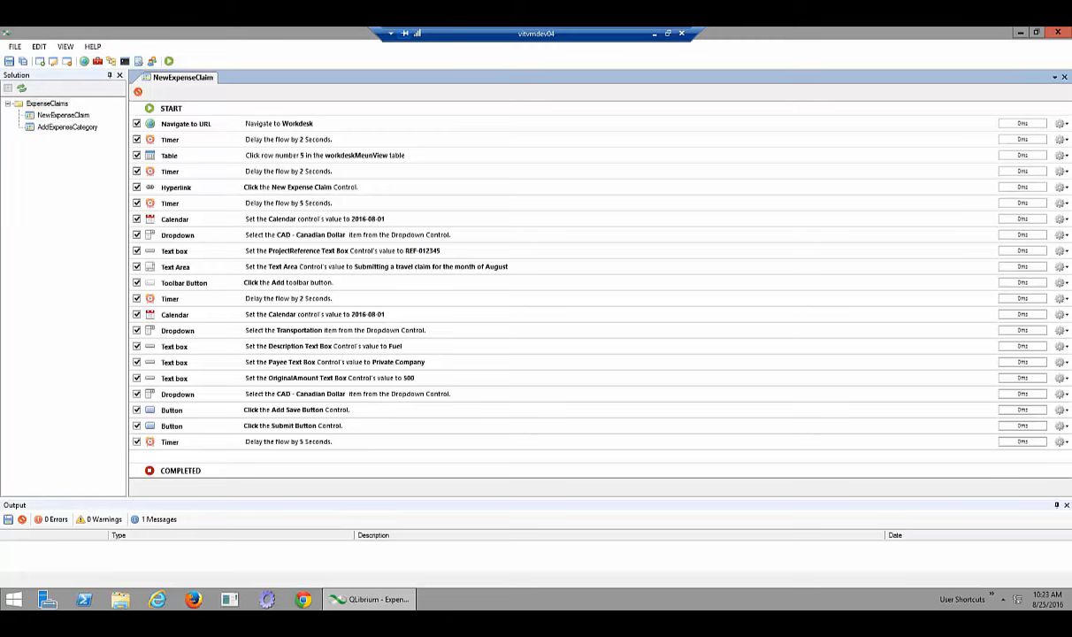
pyautogui.click(169, 61)
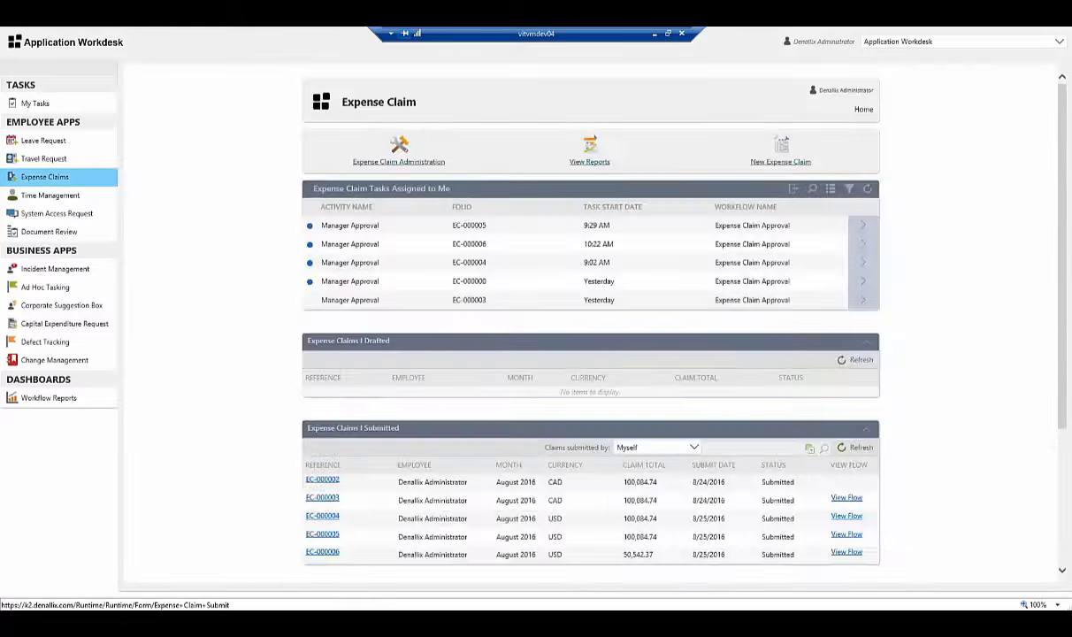
# Start a new expense claim for 8/1/2016 in CAD with reference REF-012345 and an August travel note
pyautogui.click(780, 161)
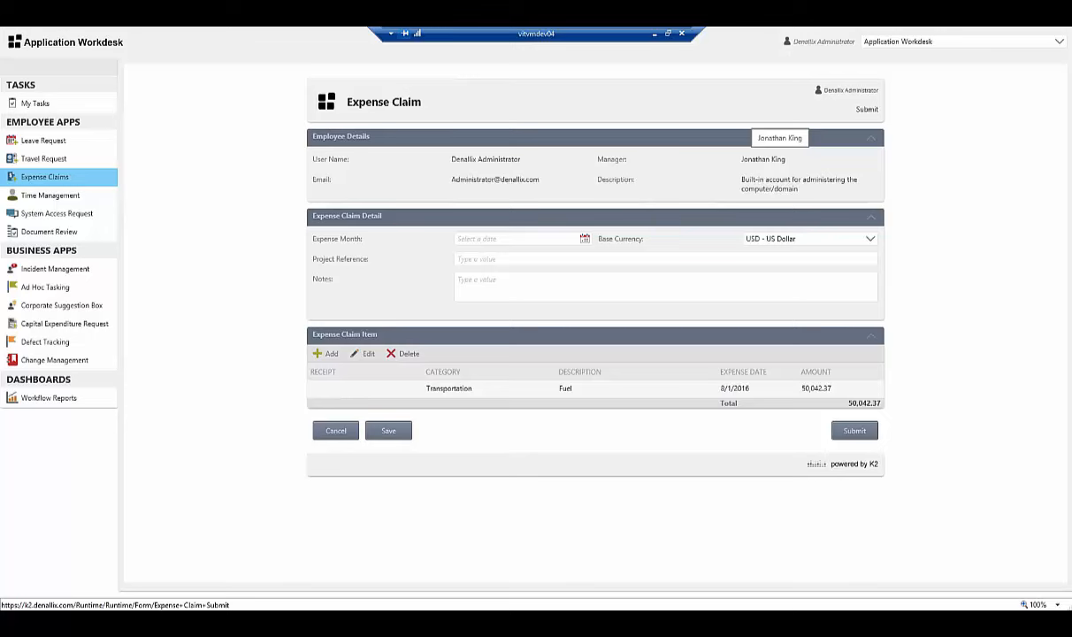
pyautogui.click(504, 239)
pyautogui.write('8/1/2016 12:00:00 AM')
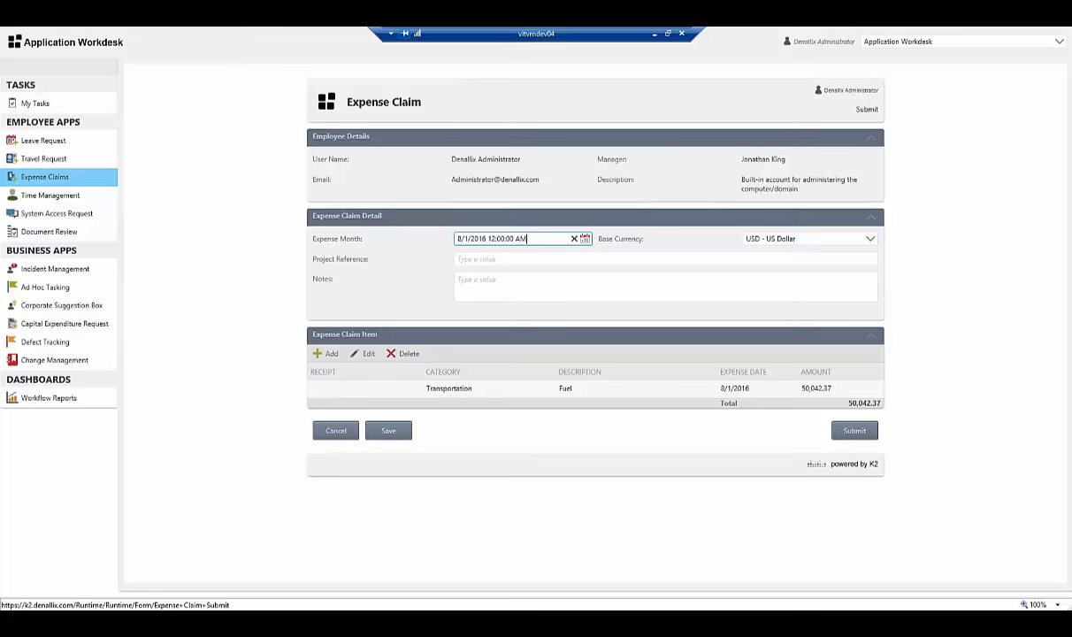
pyautogui.click(810, 238)
pyautogui.click(780, 543)
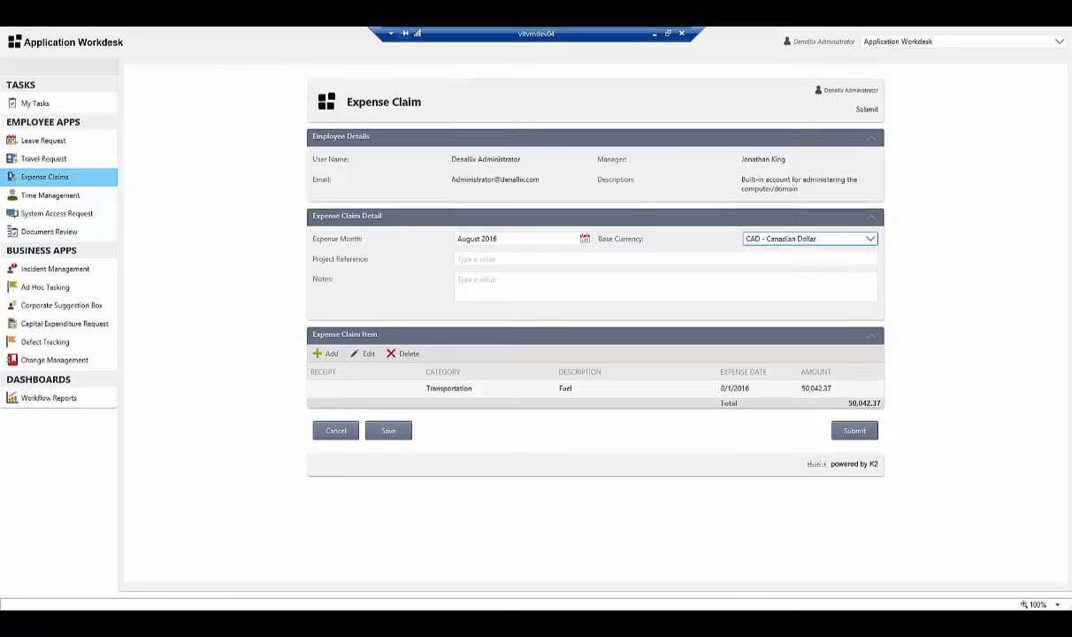
pyautogui.click(665, 259)
pyautogui.write('REF-012345')
pyautogui.click(665, 287)
pyautogui.write('Submitting a travel claim for the month of August')
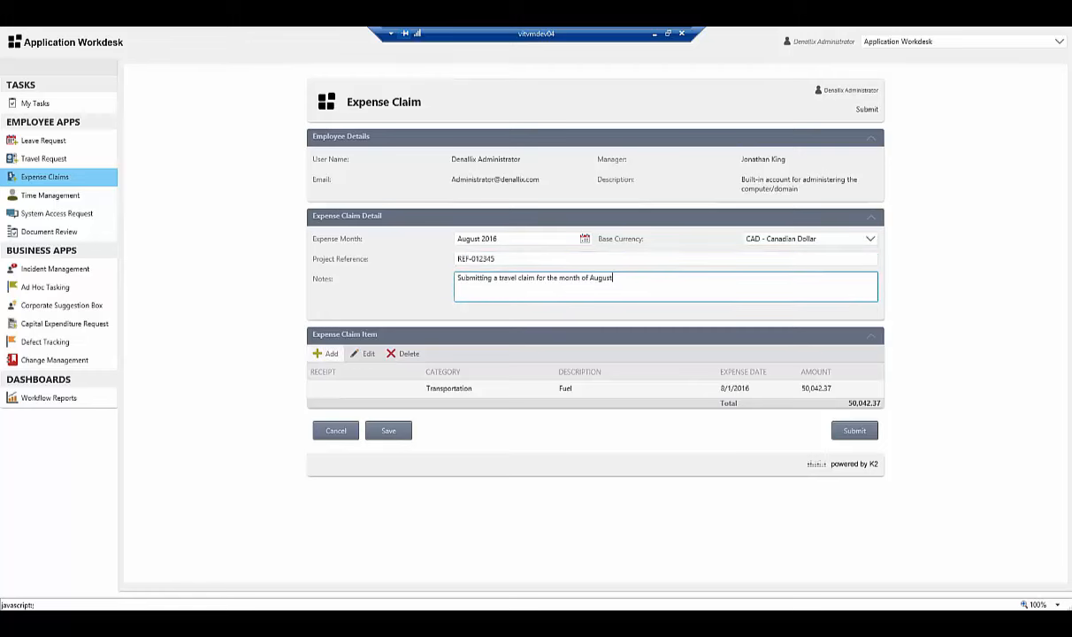
# Add a 8/1/2016 Transportation item 'Fuel' of 500 CAD paid to Private Company
pyautogui.click(326, 353)
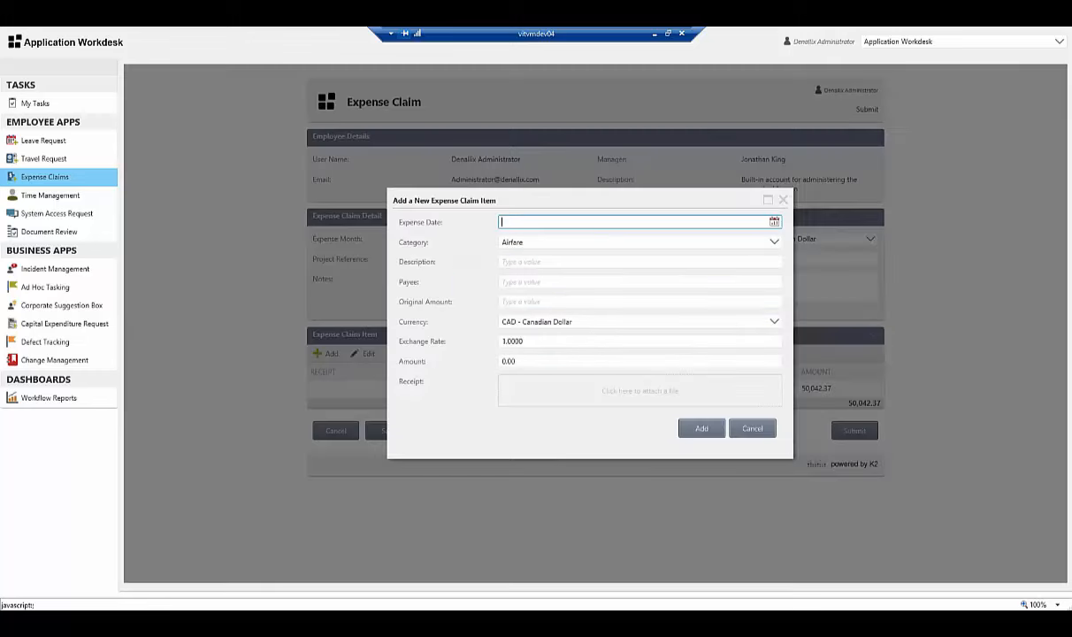
pyautogui.write('8/1/2016 12:00:00 AM')
pyautogui.click(773, 241)
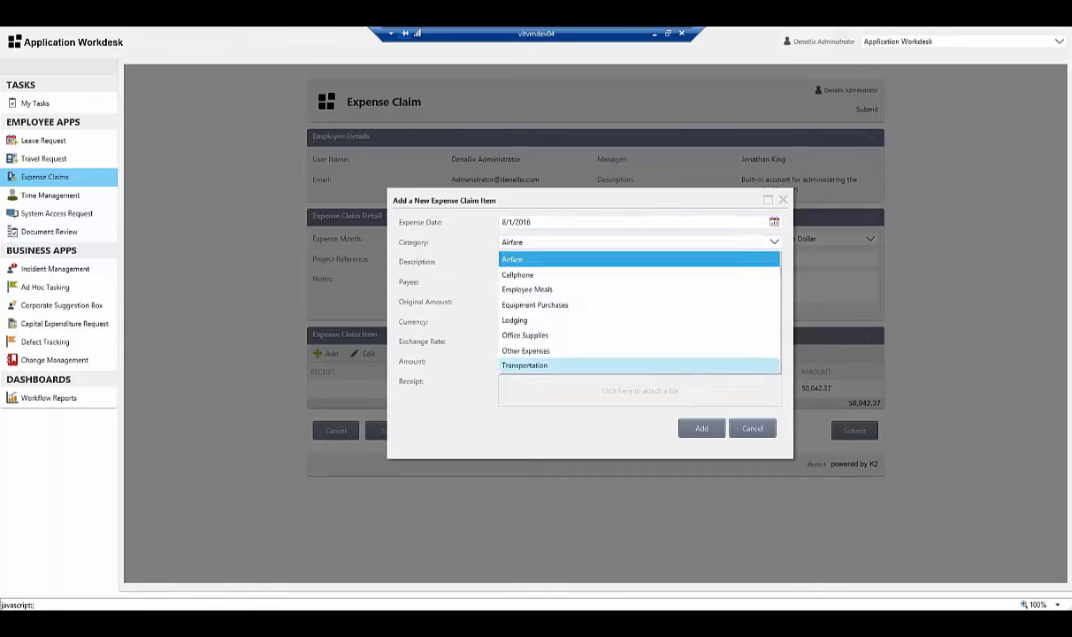
pyautogui.click(639, 365)
pyautogui.click(639, 262)
pyautogui.write('Fuel')
pyautogui.press('Tab')
pyautogui.write('Private Company')
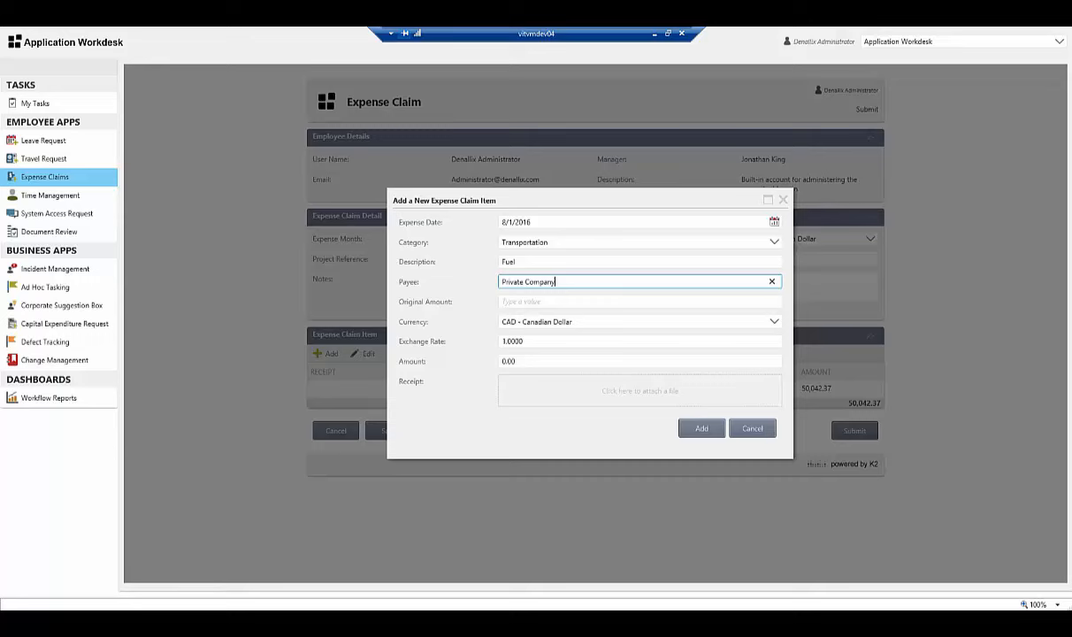
pyautogui.press('Tab')
pyautogui.write('500')
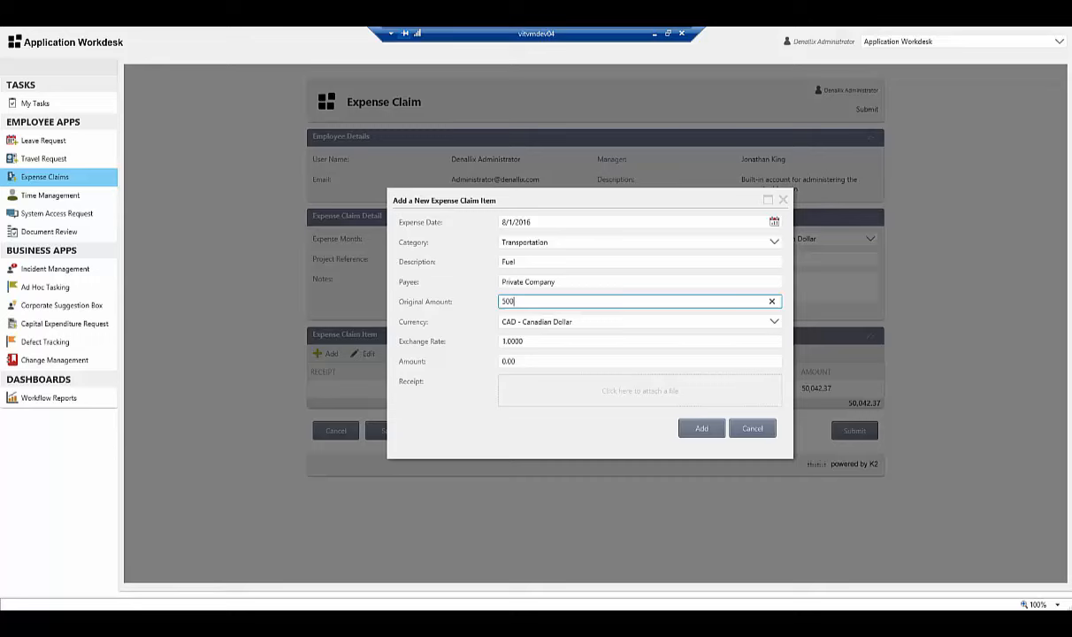
pyautogui.click(774, 322)
pyautogui.click(774, 322)
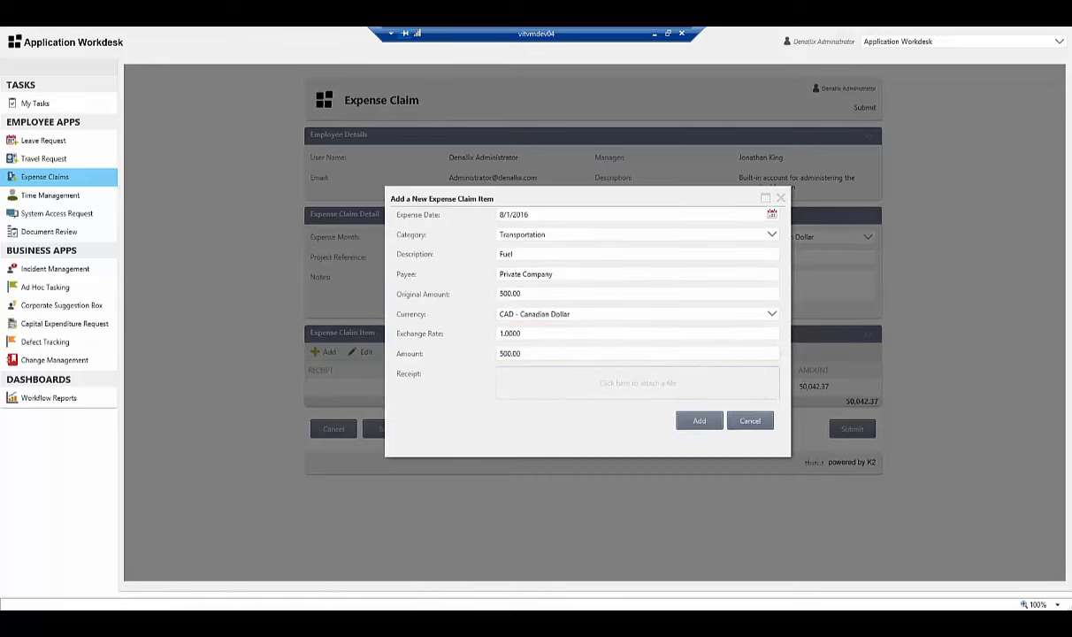
pyautogui.click(699, 421)
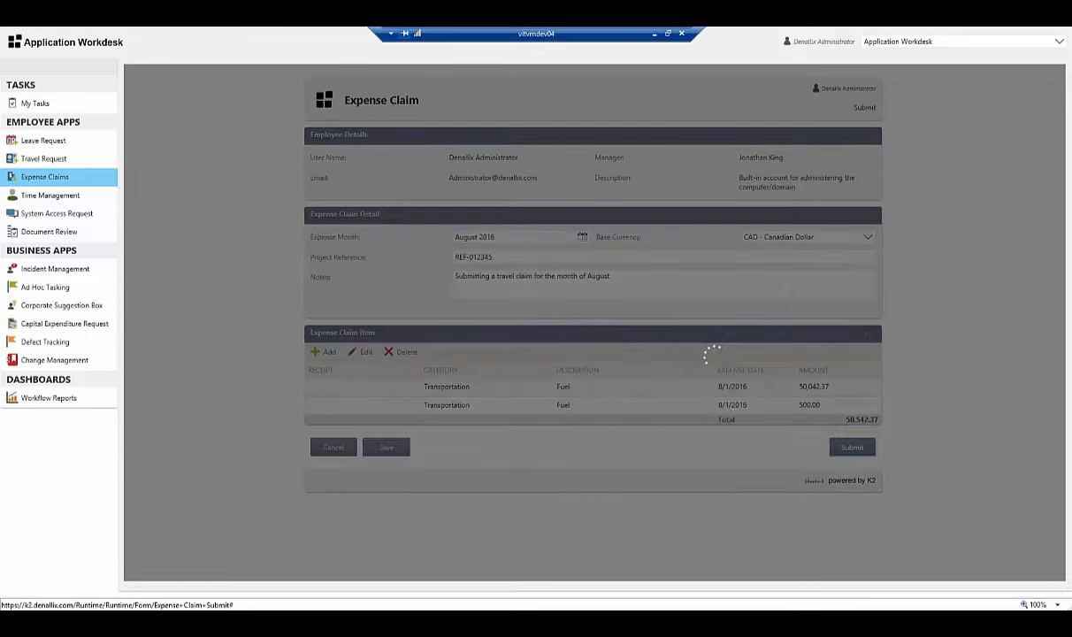